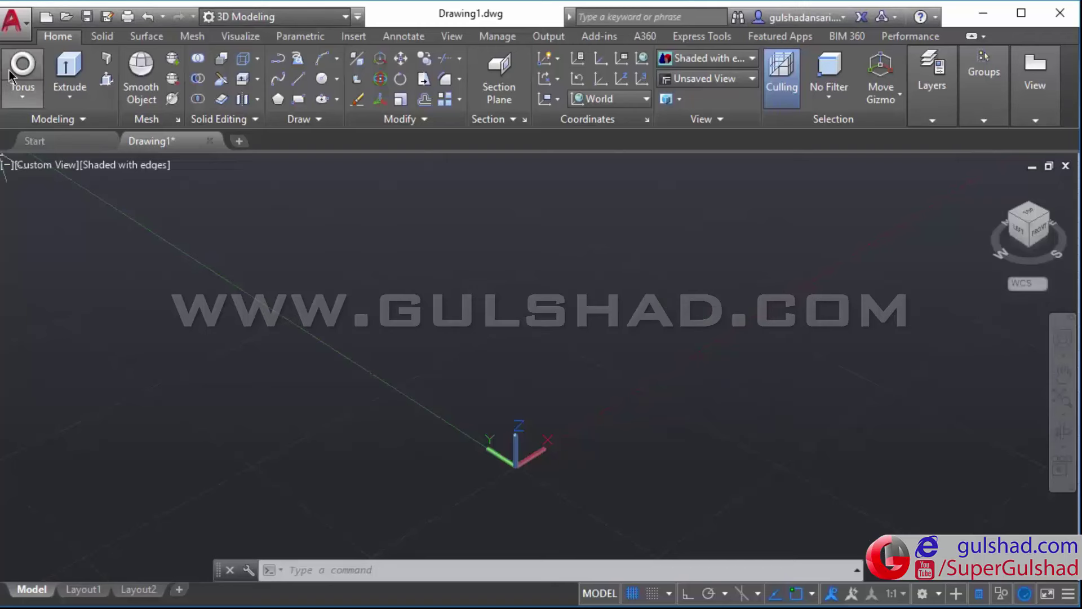
Step: Draw a torus solid with radius about 211.6 and tube radius 67.86 at the drawing centre
left_click(22, 71)
left_click(577, 369)
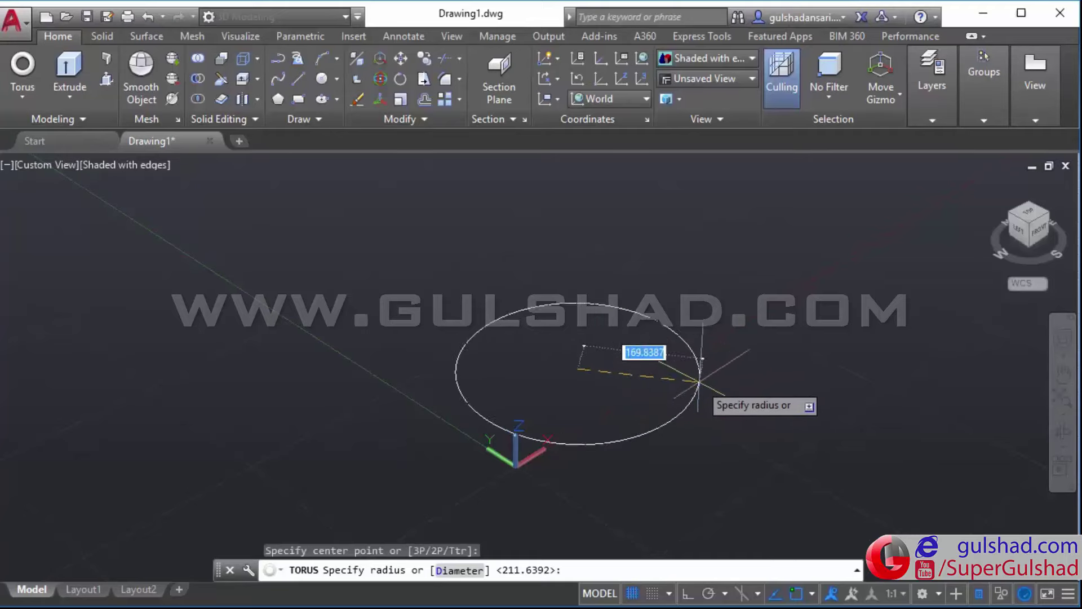
left_click(760, 401)
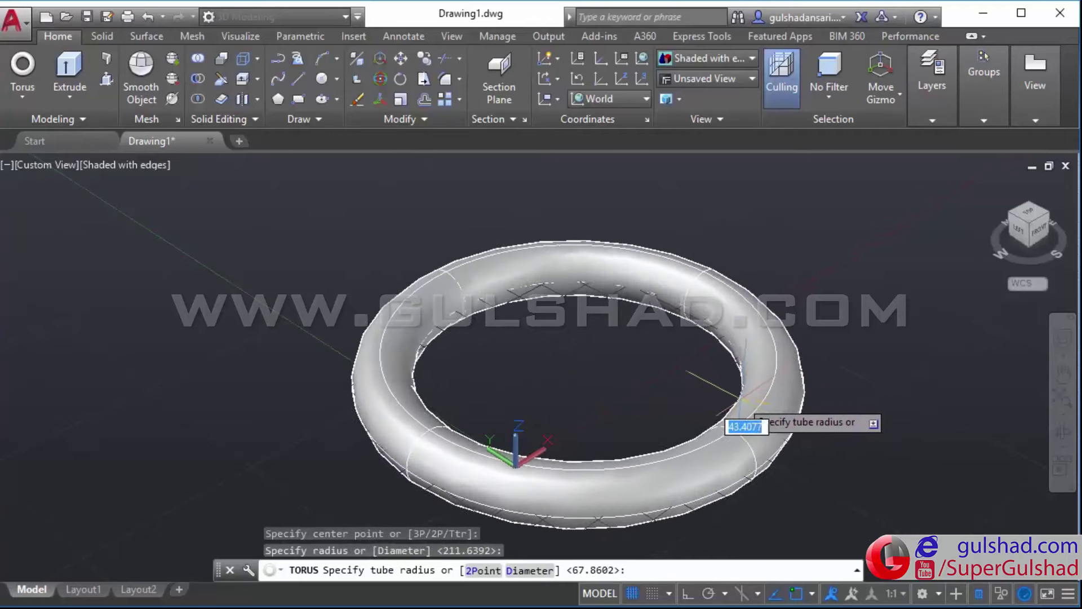
left_click(750, 400)
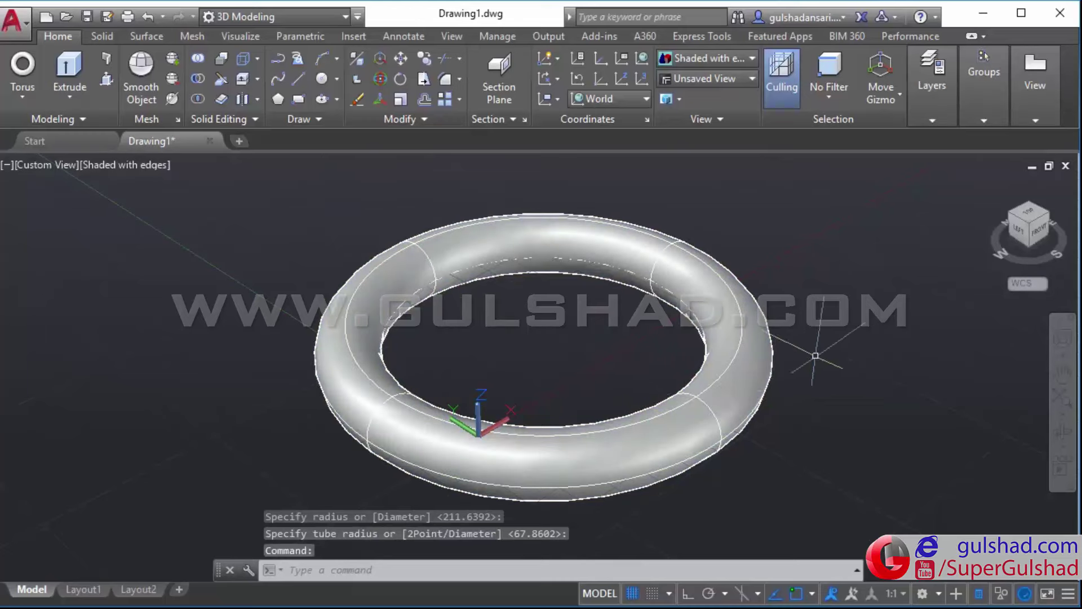
middle_click_drag(736, 388, 728, 373)
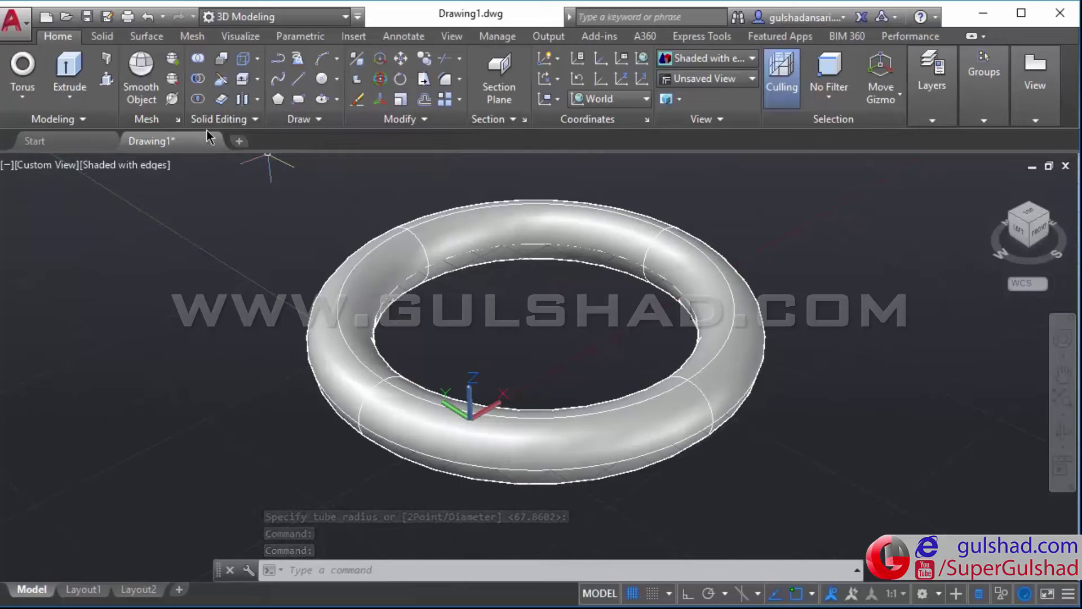
Step: Slice the torus with a two-point cutting plane, keeping its right half
left_click(218, 85)
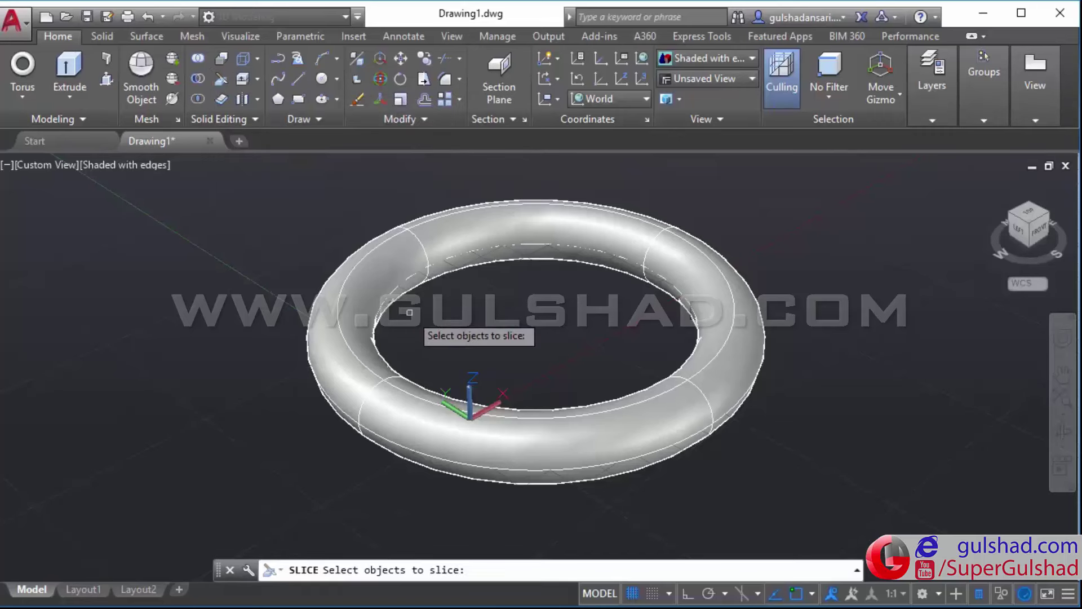
left_click(365, 294)
key("Return")
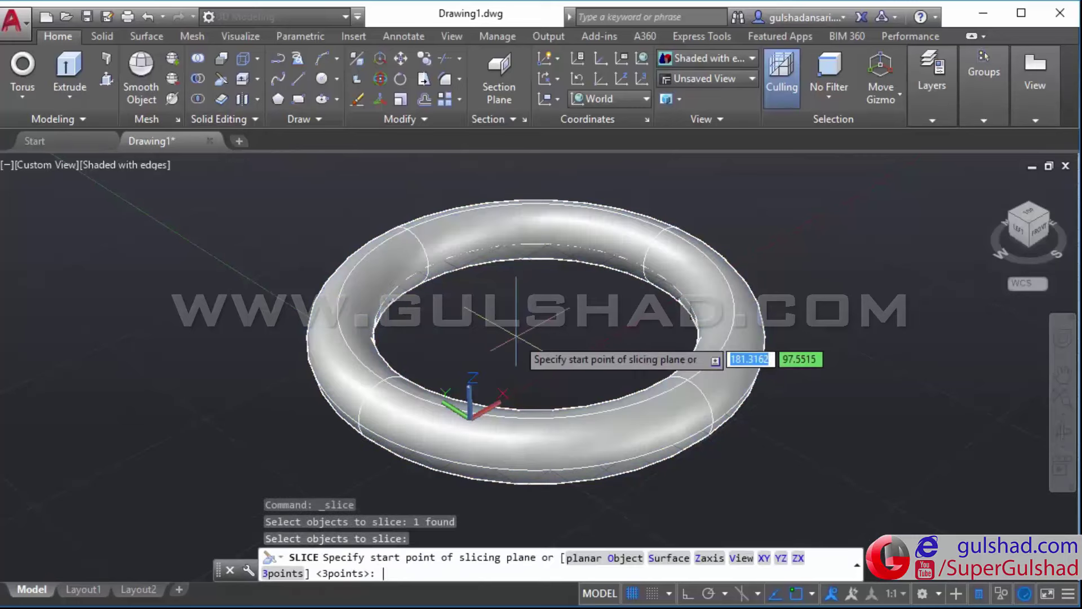
scroll(722, 449, "down", 3)
scroll(704, 417, "up", 2)
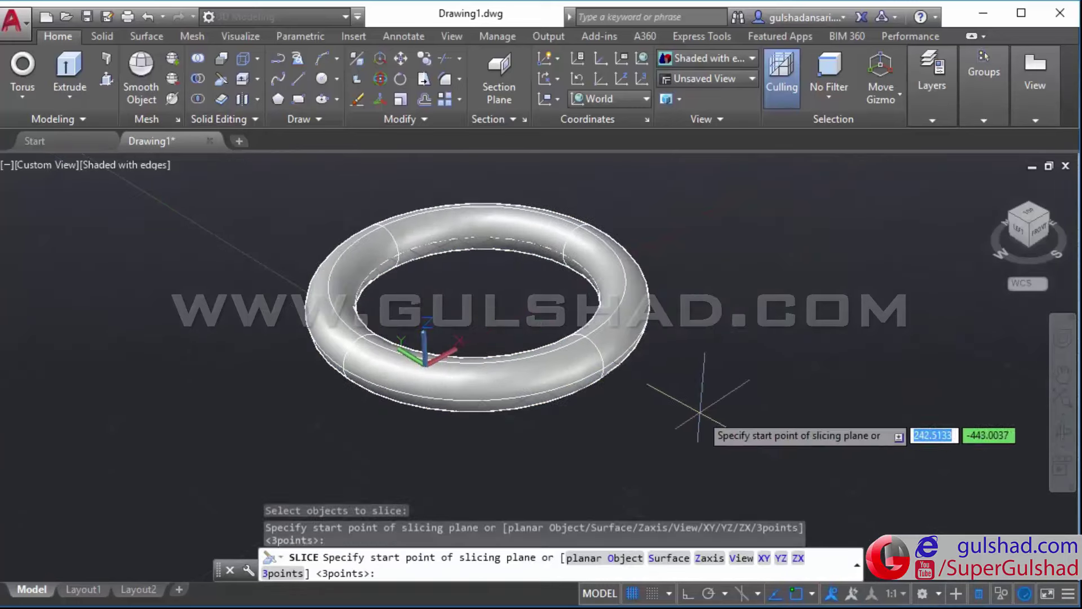
middle_click_drag(697, 405, 640, 447, "shift")
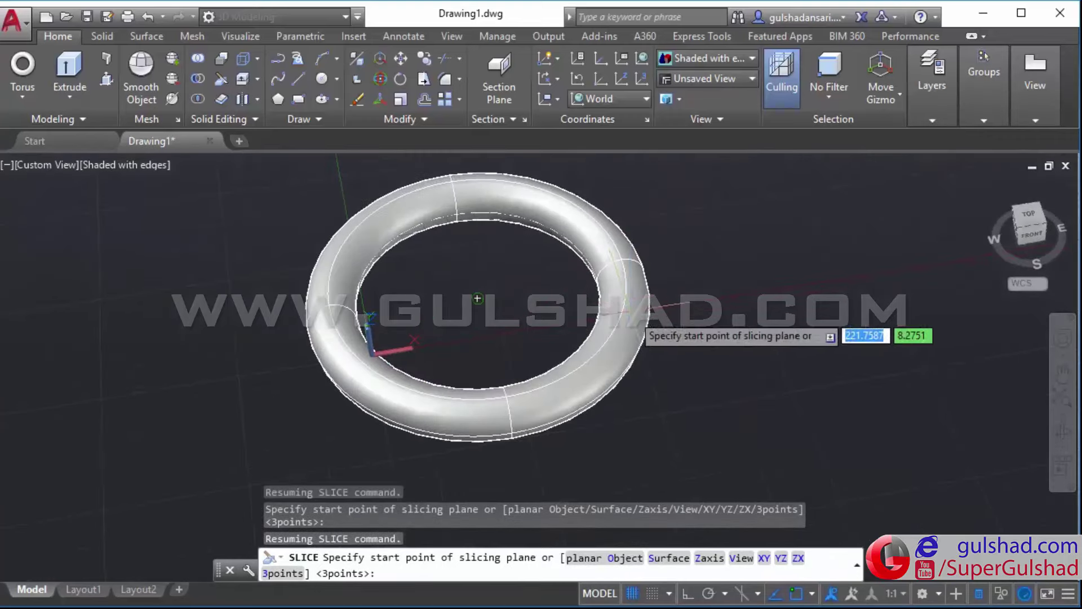
scroll(489, 277, "up", 2)
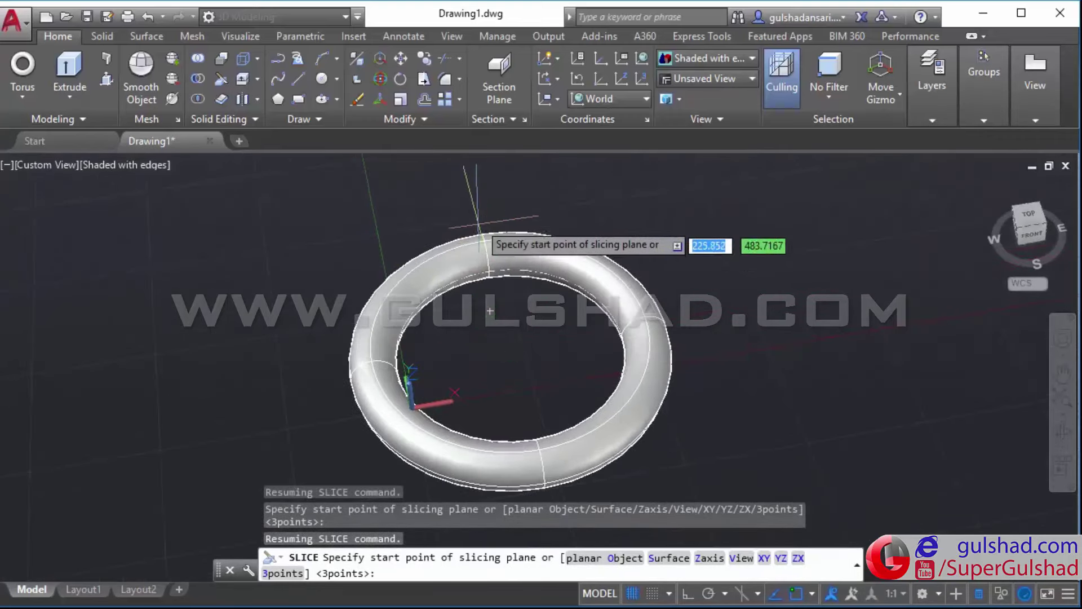
left_click(477, 198)
scroll(493, 344, "down", 2)
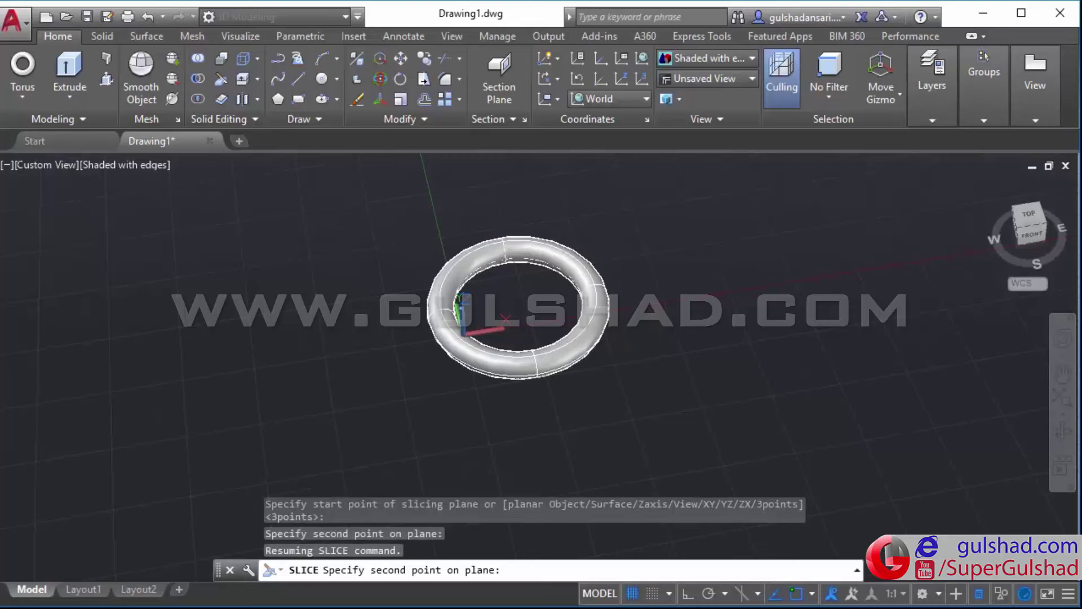
left_click(544, 414)
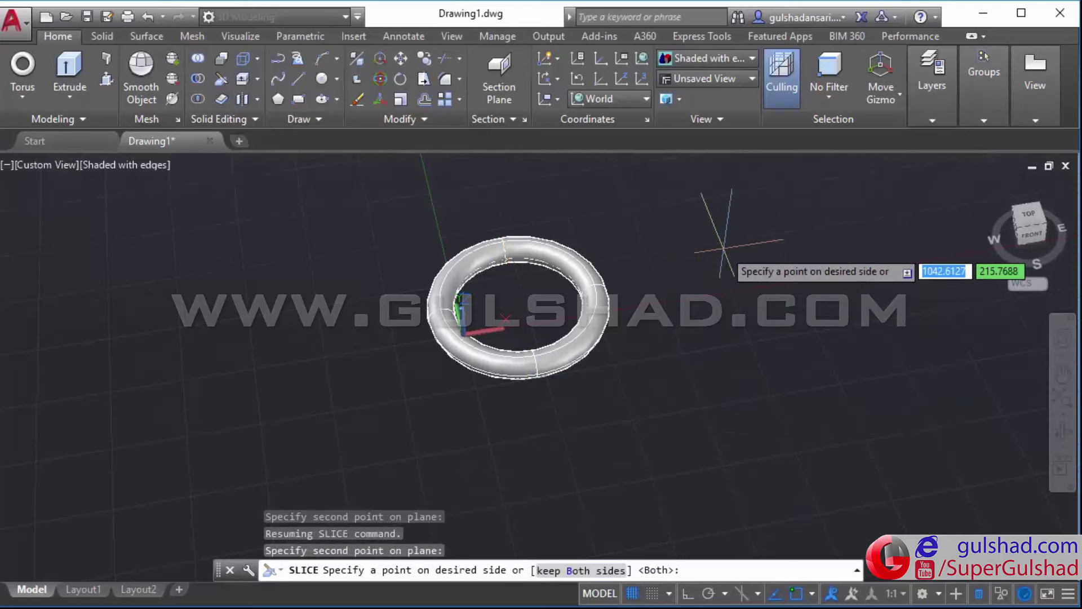
left_click(656, 285)
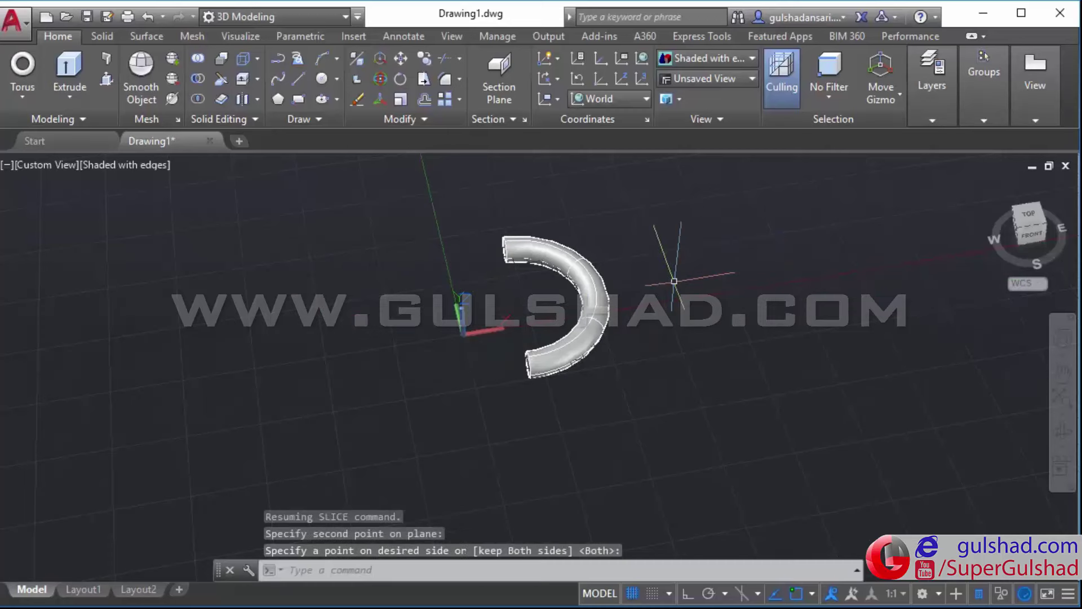
scroll(623, 291, "up", 2)
Step: Erase the remaining half-torus so the drawing is empty
key("Return")
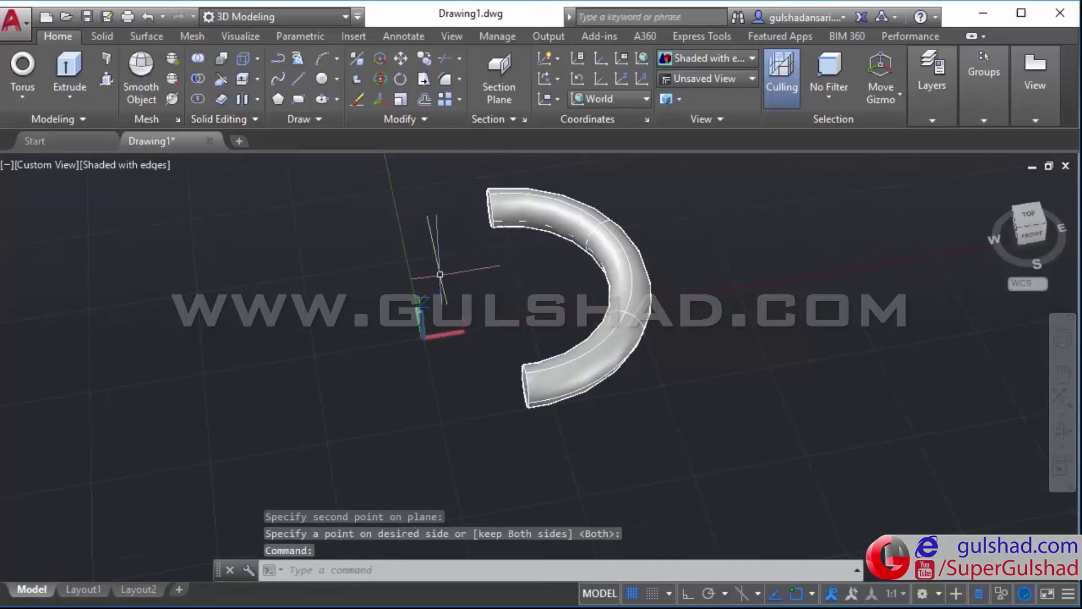
mouse_move(440, 275)
middle_mouse_down("shift")
mouse_move(512, 355)
mouse_move(512, 403)
mouse_move(684, 367)
mouse_move(550, 416)
middle_mouse_up("shift")
left_click(814, 360)
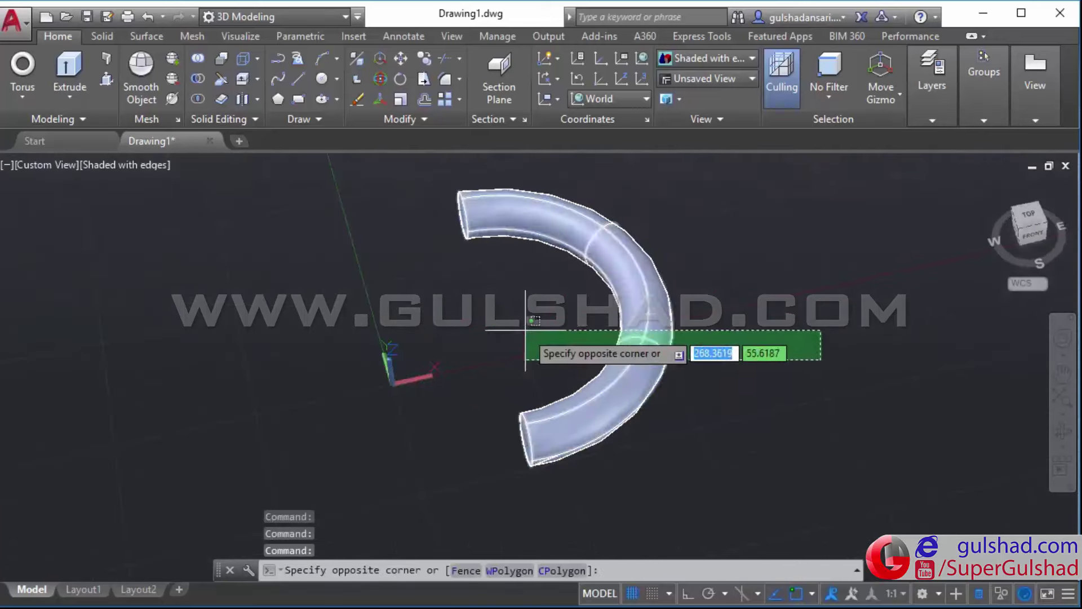
left_click(530, 338)
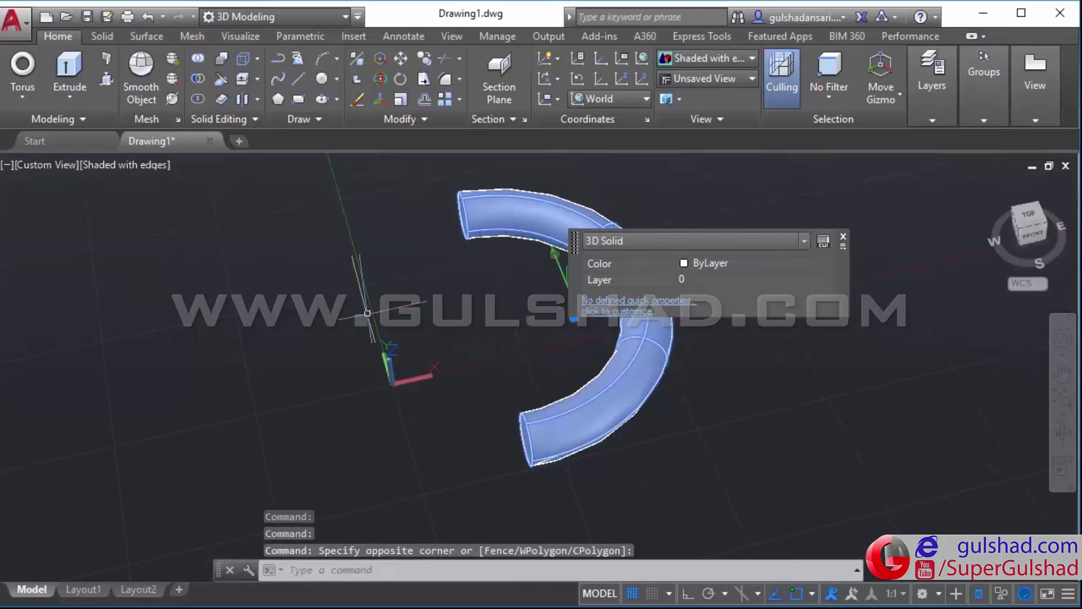
key("Delete")
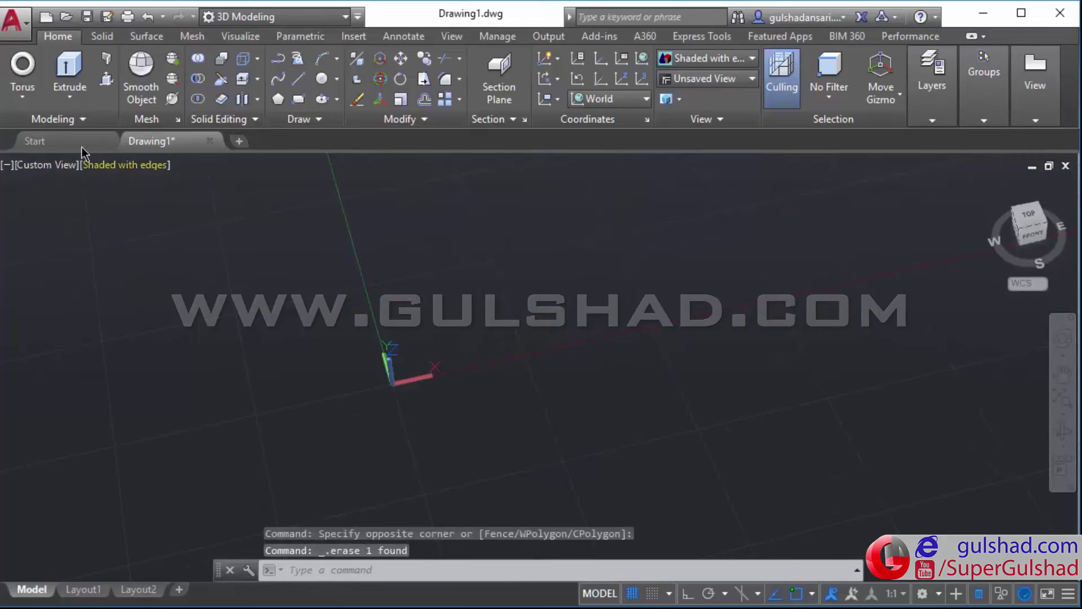
Step: Draw a box solid from the solid primitives list
left_click(23, 97)
left_click(31, 132)
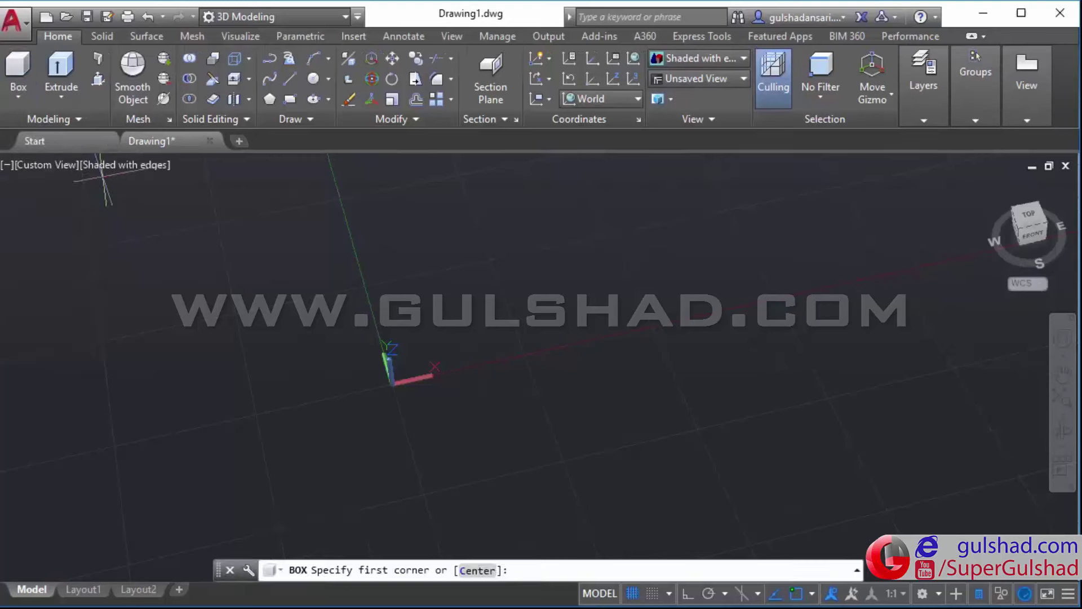
left_click(555, 315)
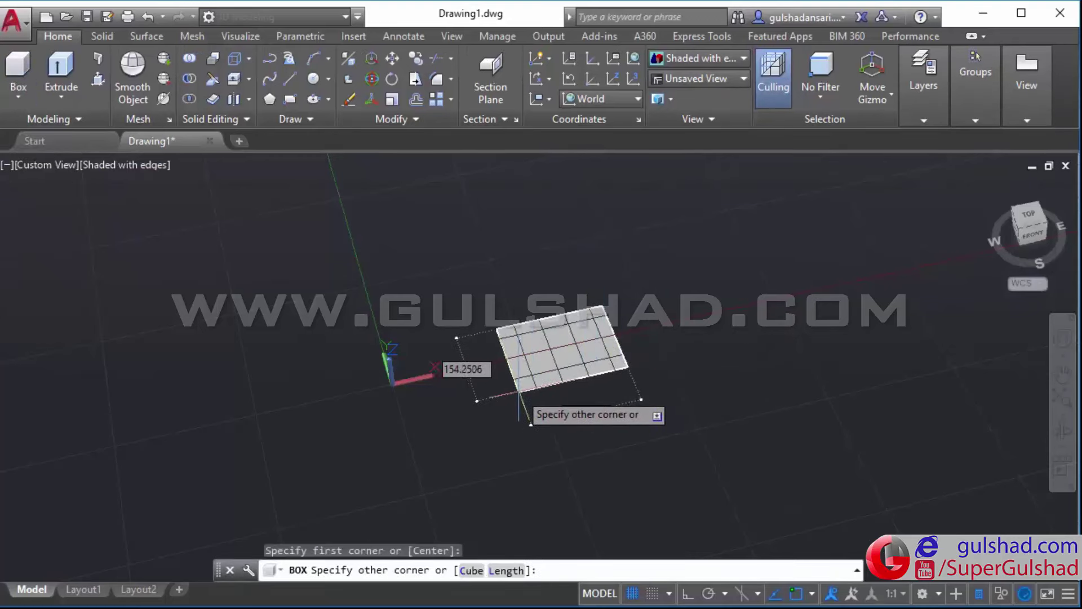
left_click(573, 383)
left_click(496, 350)
Step: Draw a cylinder about 213.48 tall overlapping the side of the box
left_click(14, 72)
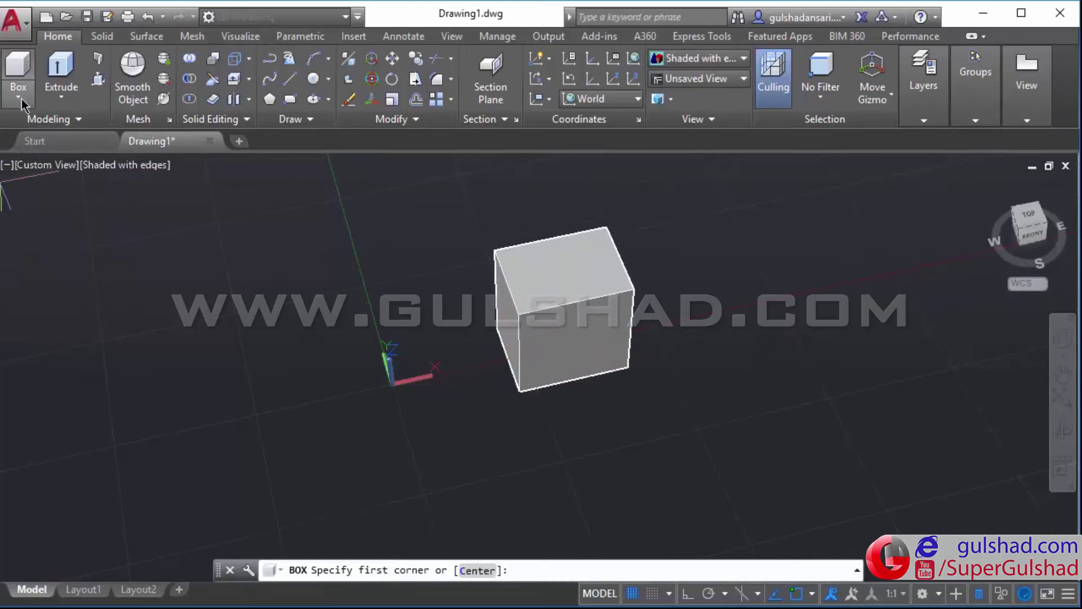
left_click(18, 99)
left_click(25, 160)
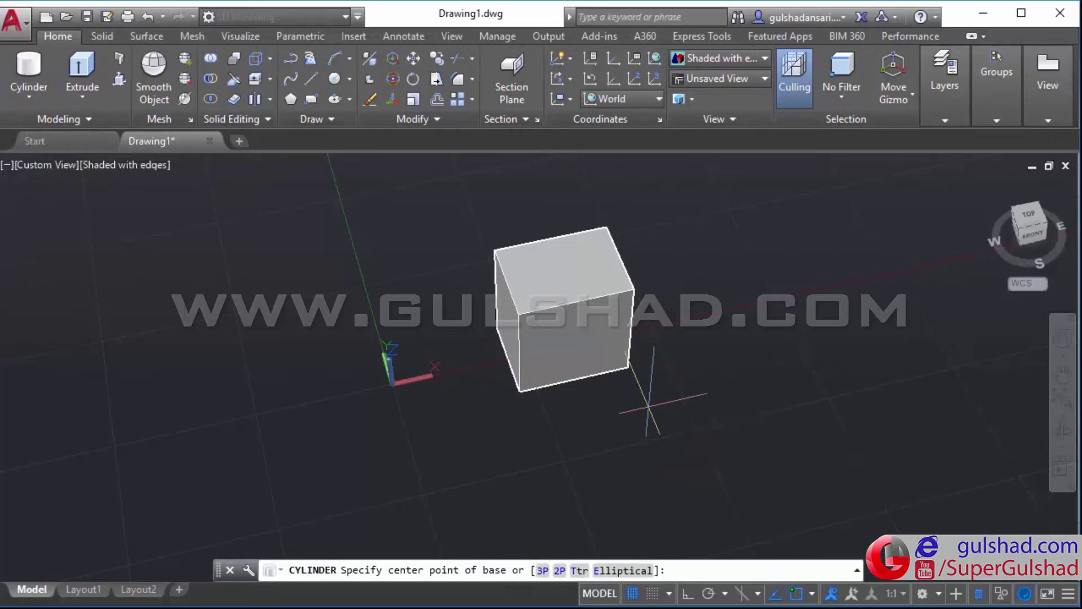
left_click(648, 408)
left_click(720, 434)
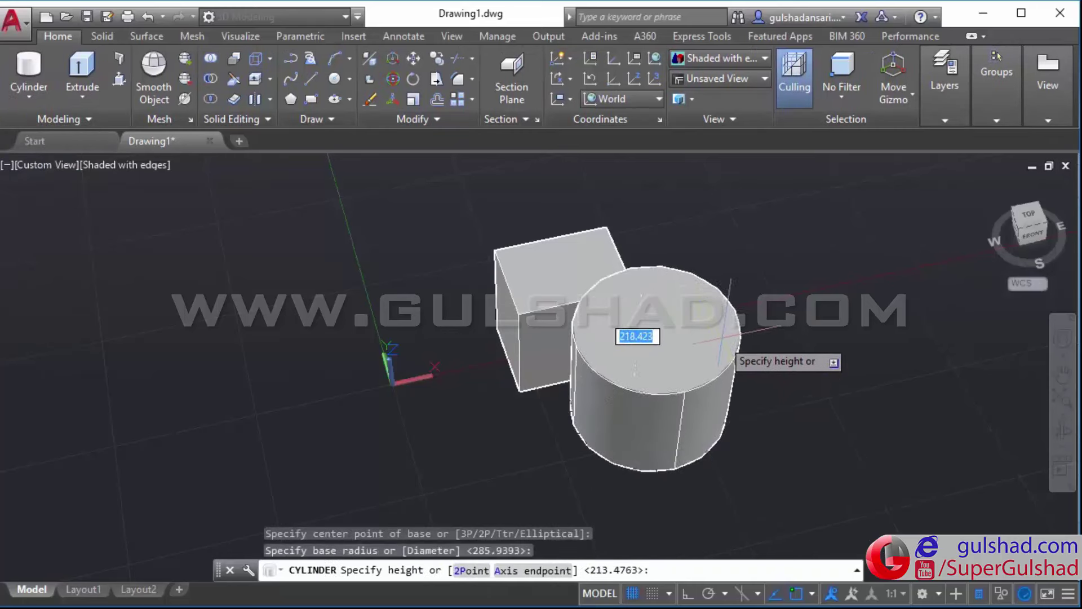
left_click(806, 410)
mouse_move(688, 469)
middle_mouse_down("shift")
mouse_move(817, 415)
mouse_move(767, 460)
middle_mouse_up("shift")
key("Escape")
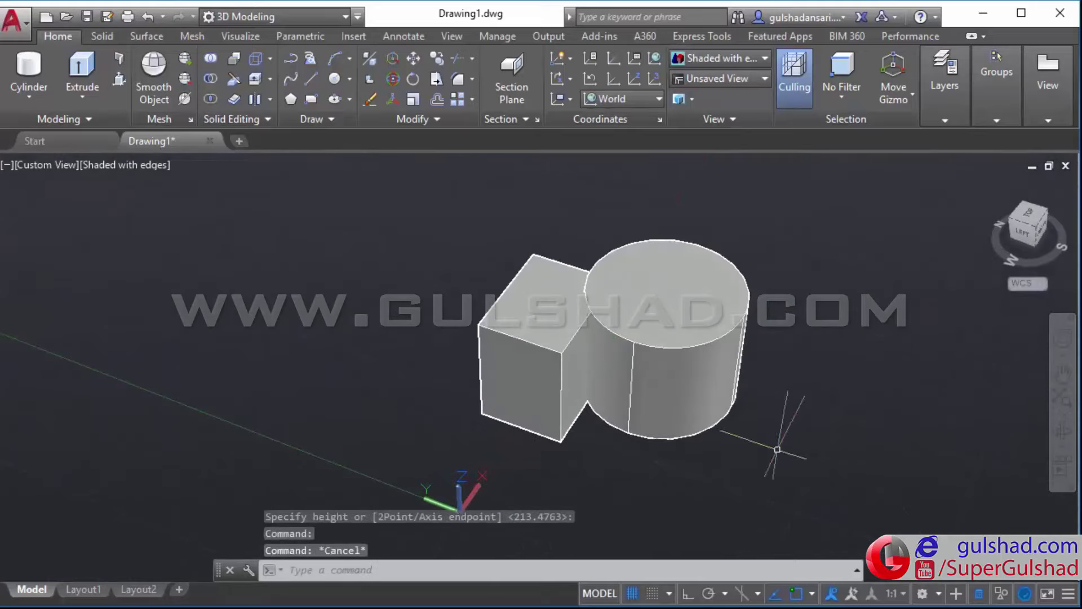
key("Escape")
key("Escape")
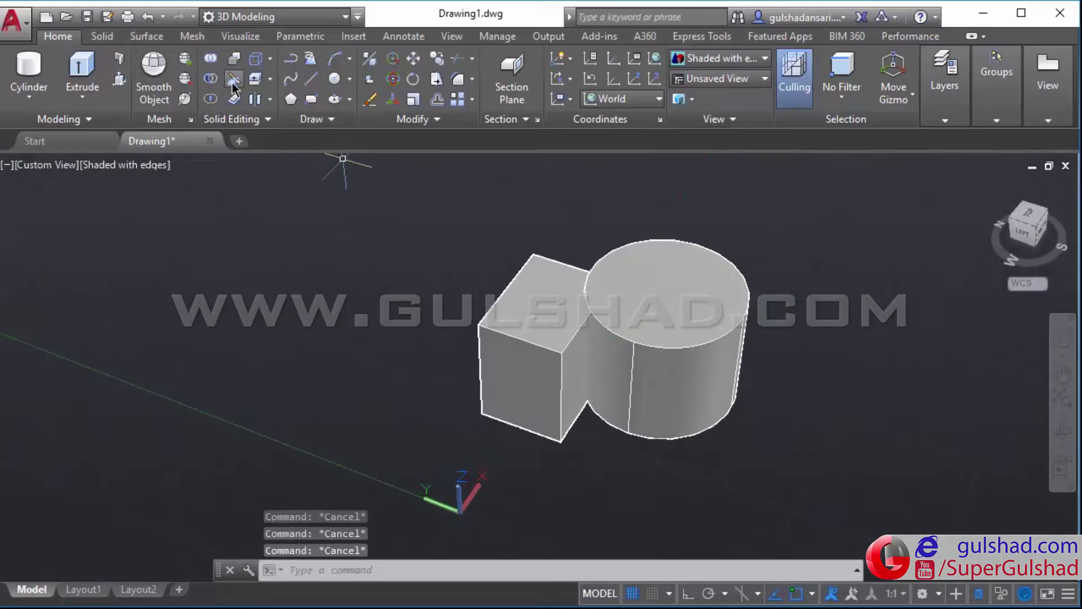
Step: Slice the box and cylinder together with one vertical plane, keeping a half-cylinder against the box
left_click(235, 80)
left_click(758, 236)
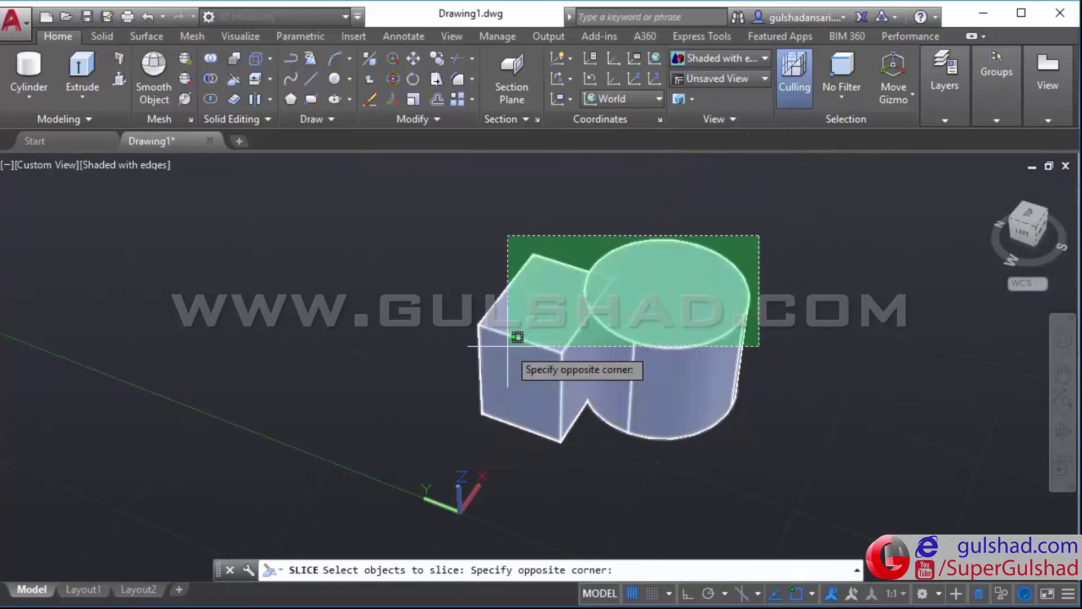
left_click(510, 346)
key("Return")
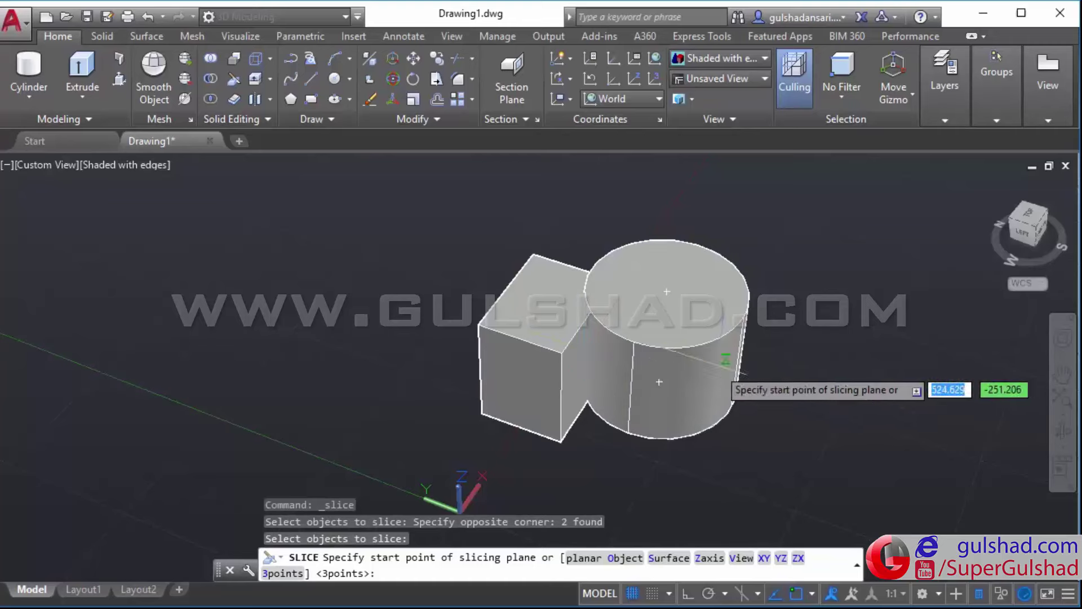
scroll(617, 378, "up", 1)
middle_click_drag(727, 485, 720, 433, "shift")
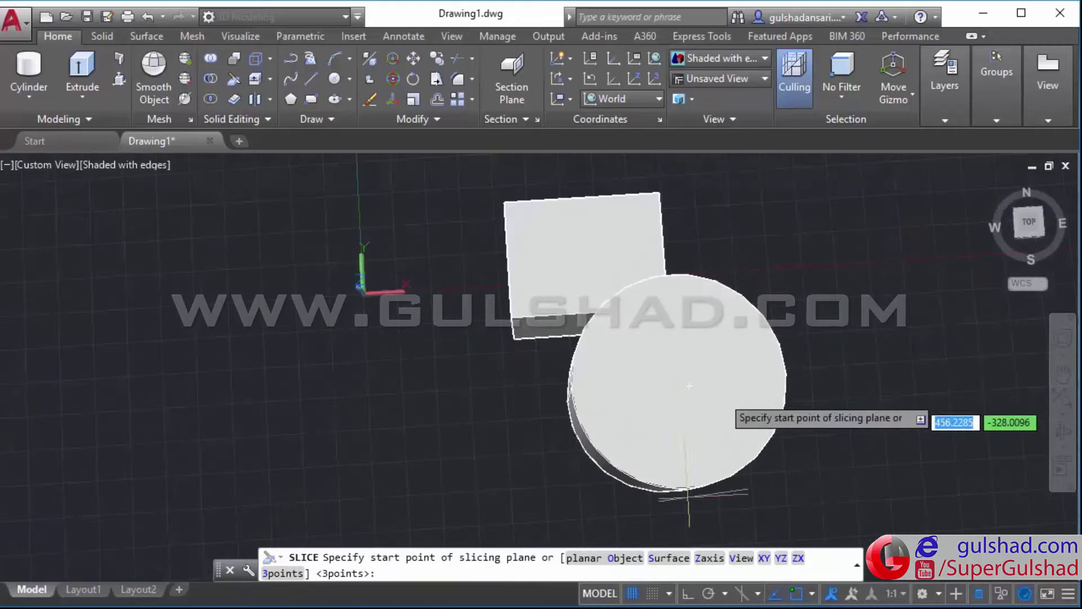
scroll(620, 366, "down", 1)
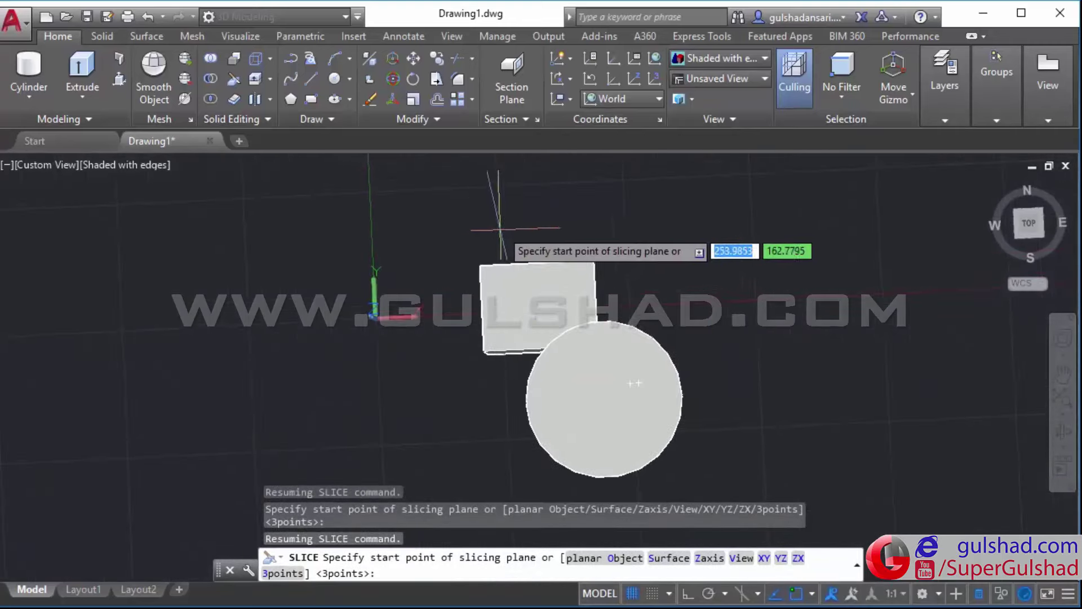
left_click(604, 398)
scroll(581, 403, "down", 2)
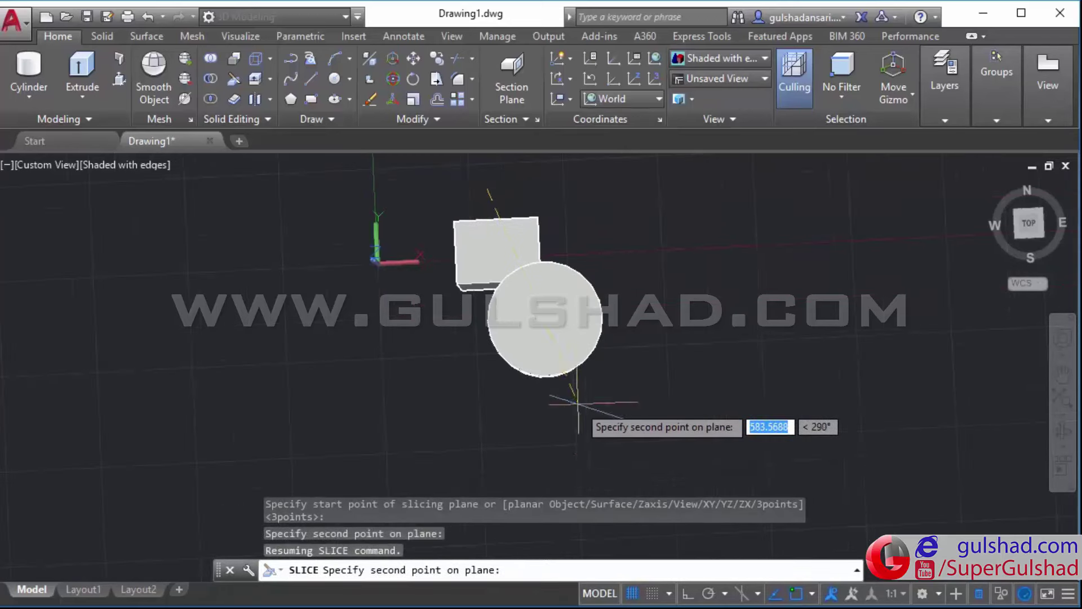
left_click(586, 454)
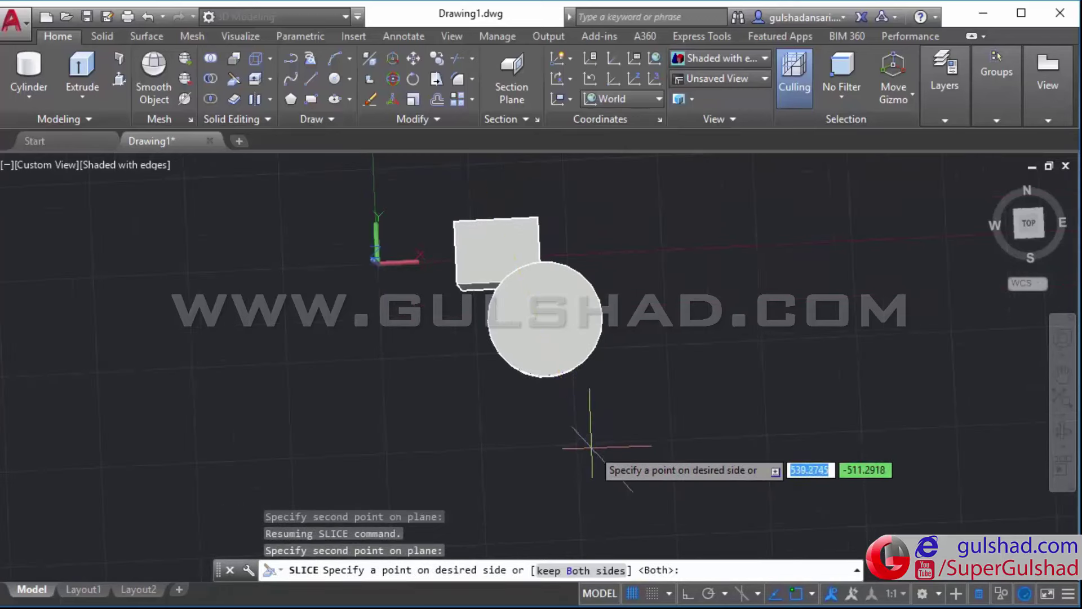
left_click(700, 275)
mouse_move(690, 381)
middle_mouse_down("shift")
mouse_move(756, 210)
mouse_move(684, 336)
mouse_move(615, 356)
mouse_move(656, 389)
middle_mouse_up("shift")
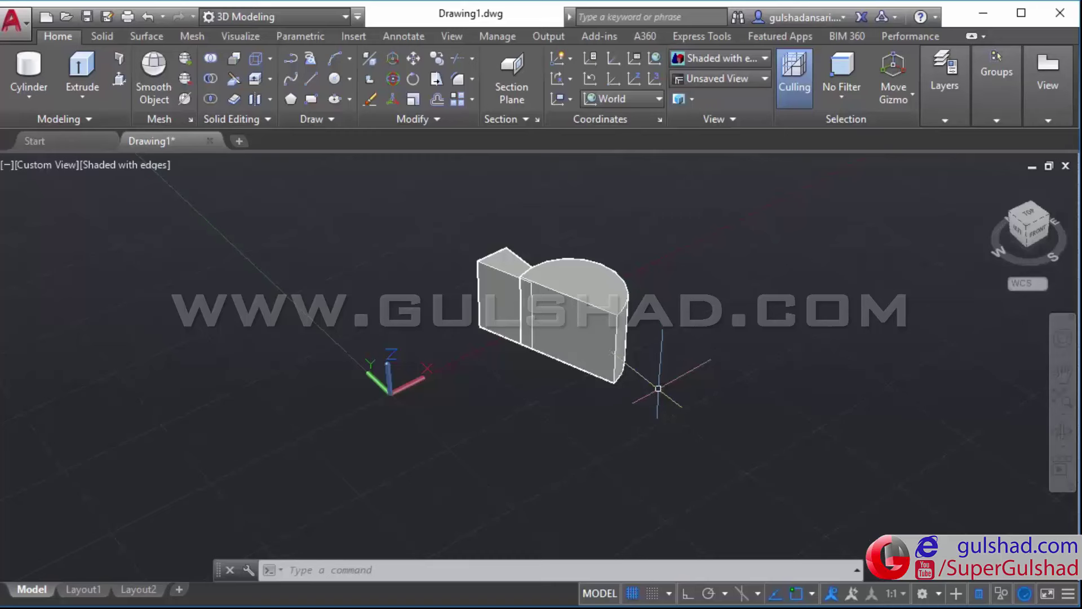
Step: Erase the sliced box and cylinder pieces
left_click(660, 232)
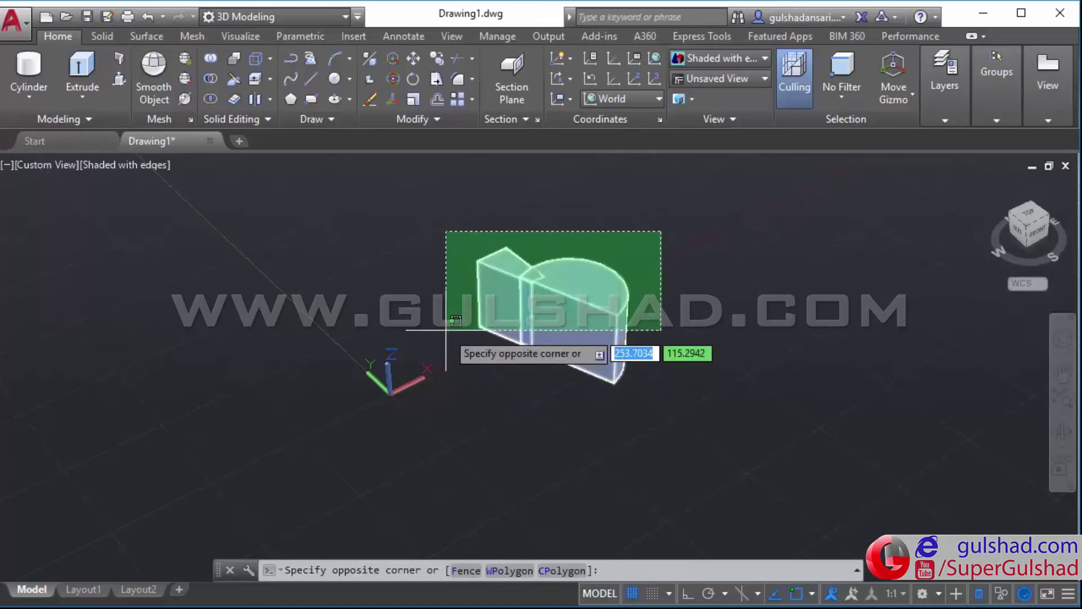
left_click(446, 330)
key("Delete")
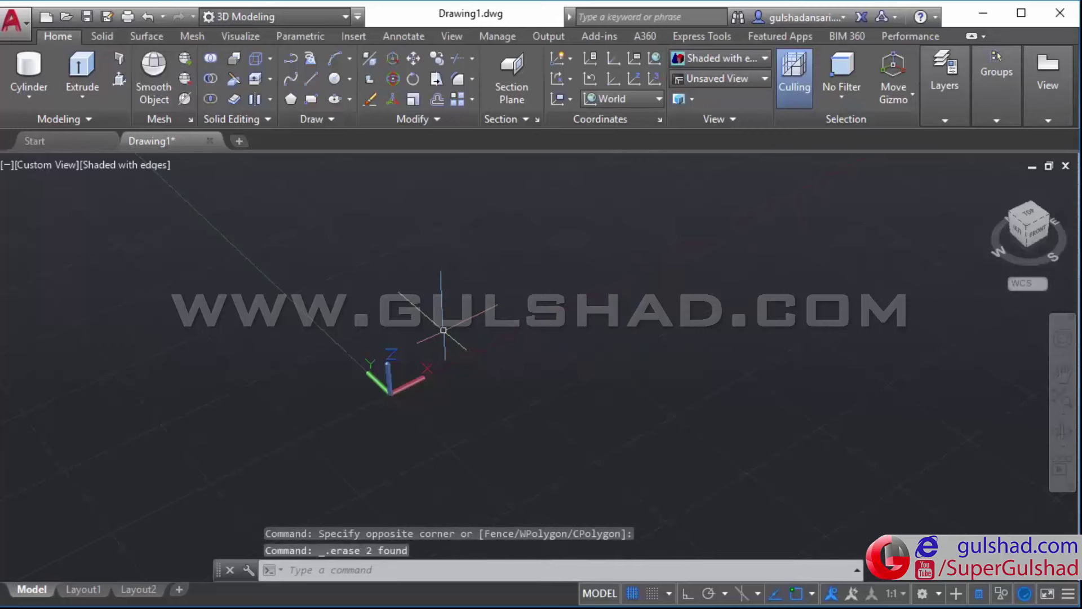
Step: Draw a single tall cylinder in the empty drawing
left_click(29, 70)
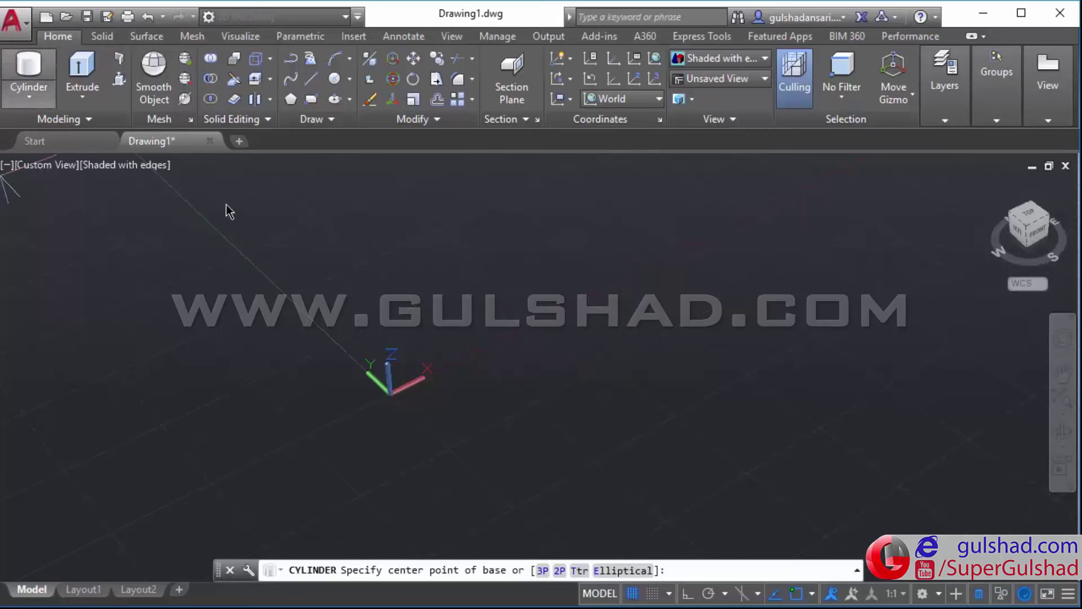
left_click(560, 365)
left_click(618, 397)
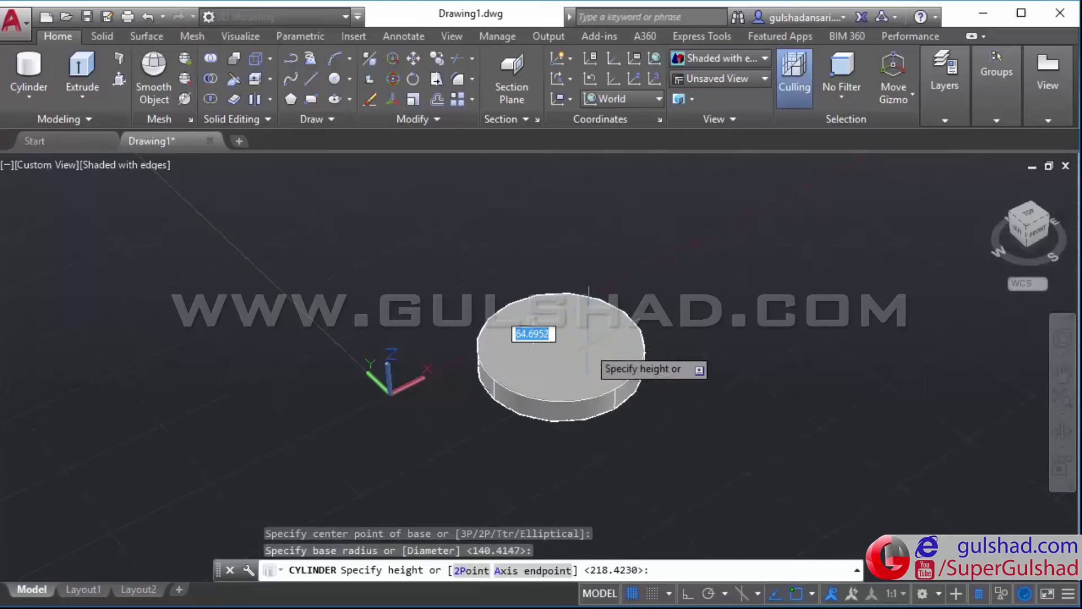
middle_click_drag(530, 305, 536, 429)
left_click(530, 257)
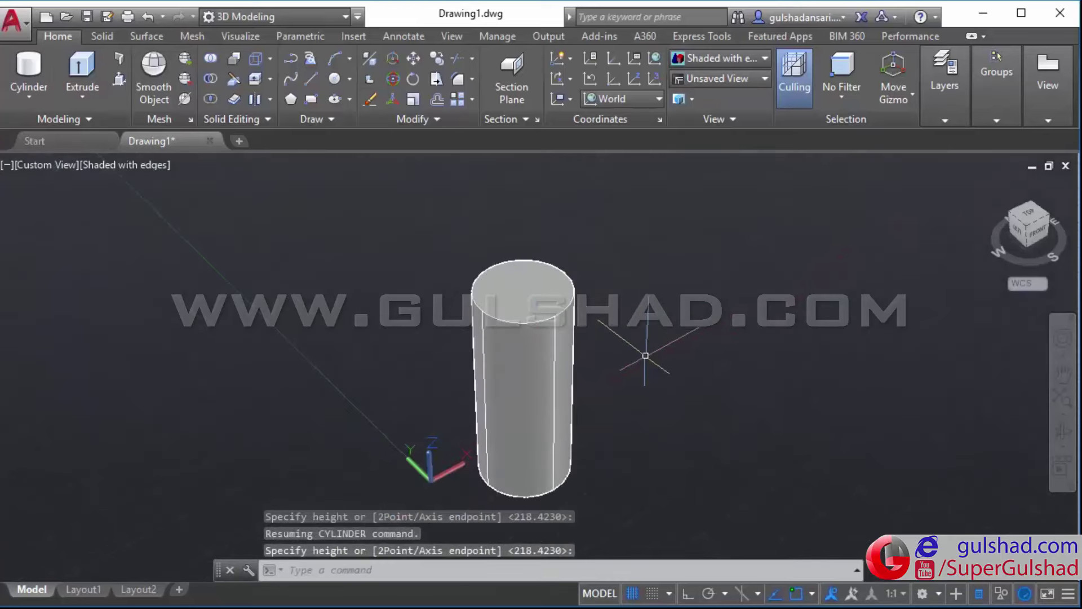
middle_click_drag(644, 355, 602, 312)
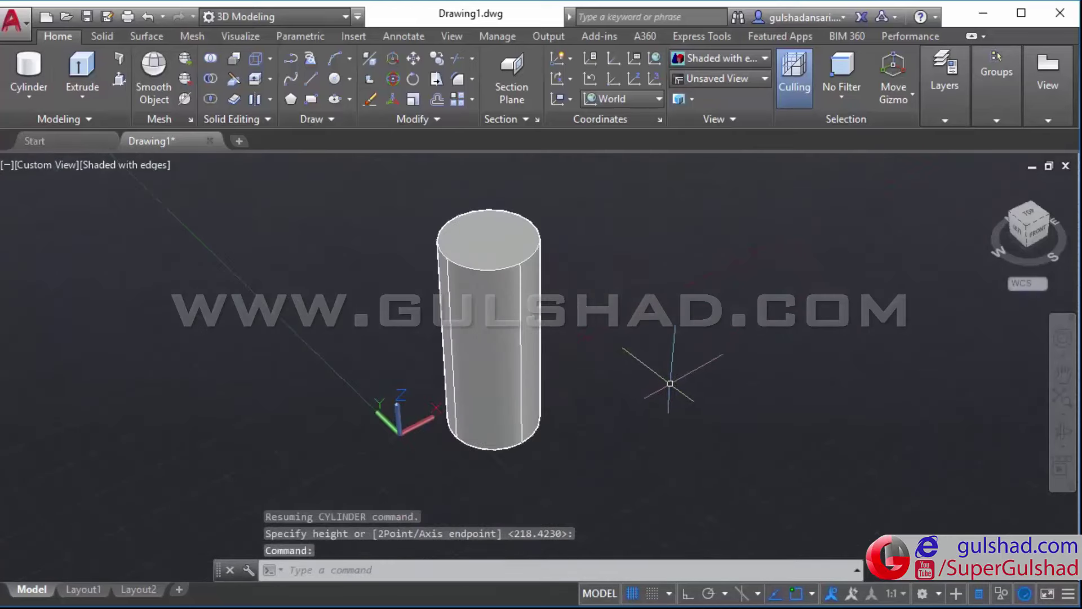
left_click(239, 86)
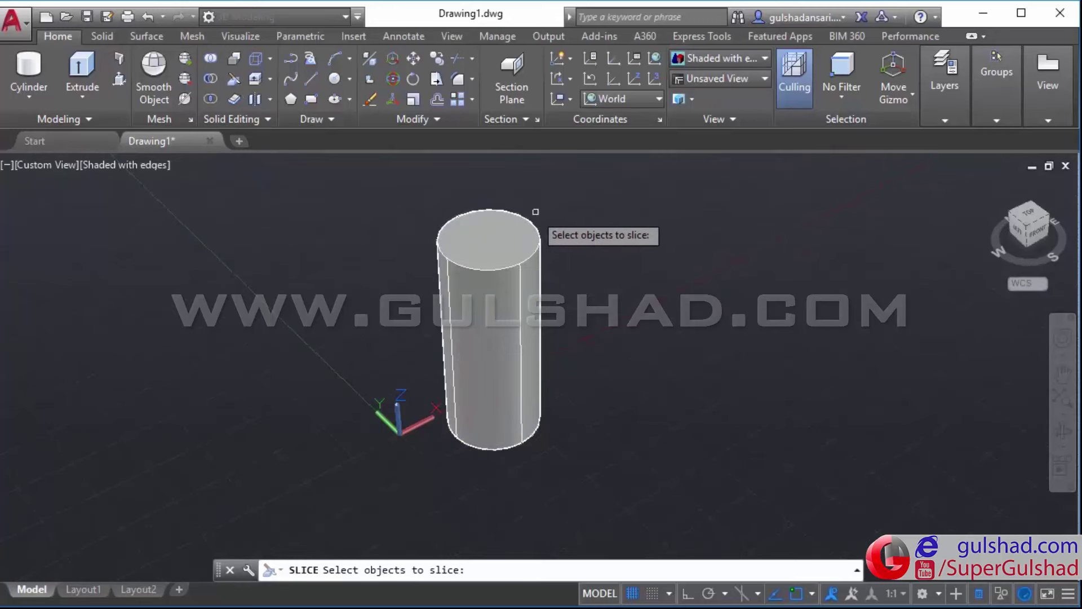
Step: Slice the cylinder vertically through its centre from top view, keeping both halves
left_click(518, 212)
key("Return")
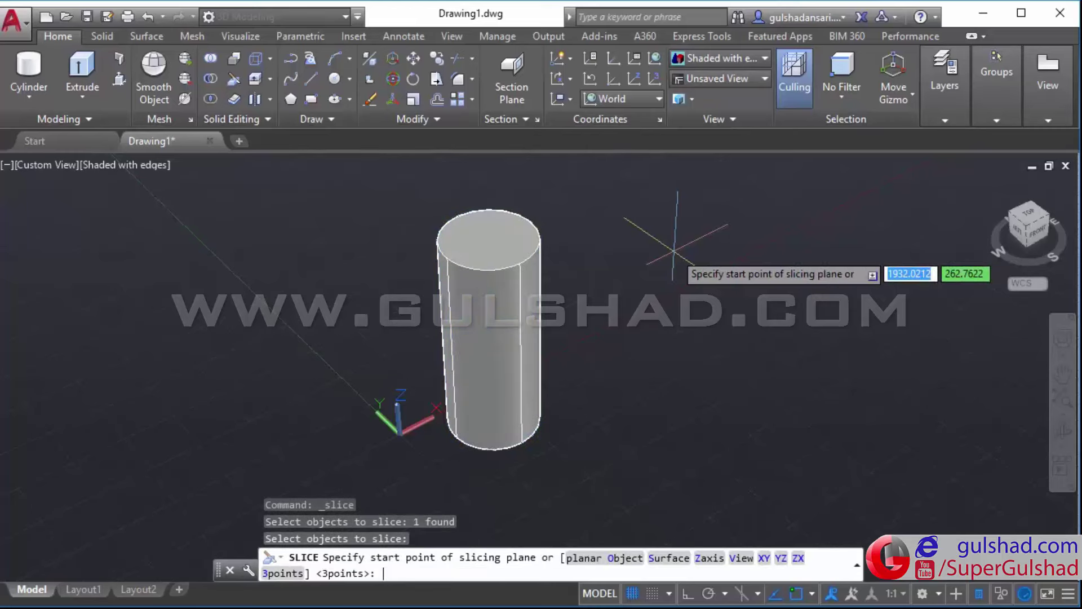
middle_click_drag(609, 302, 601, 462, "shift")
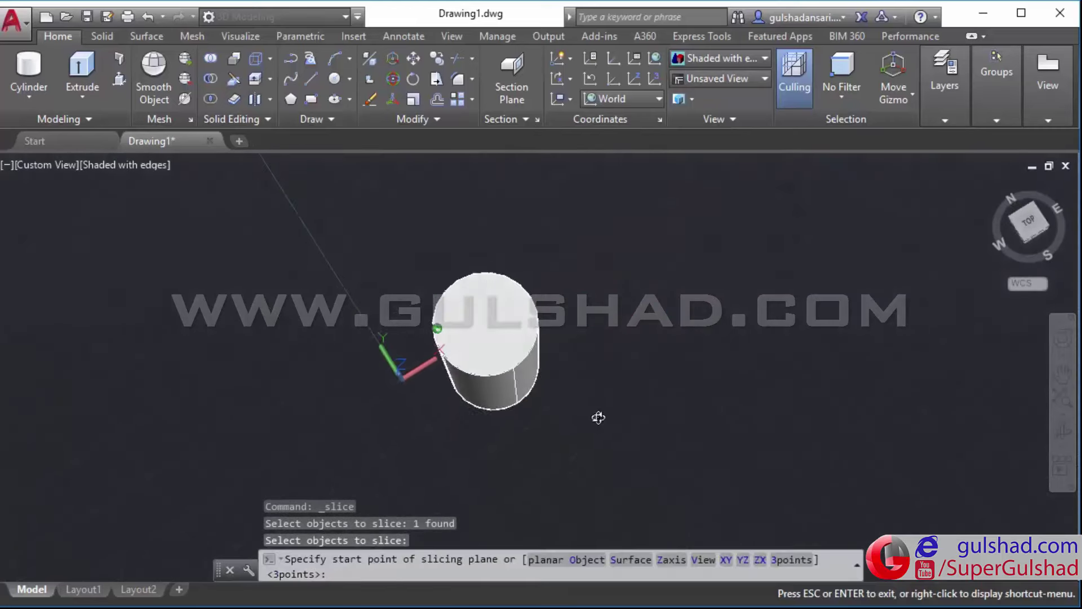
left_click(502, 352)
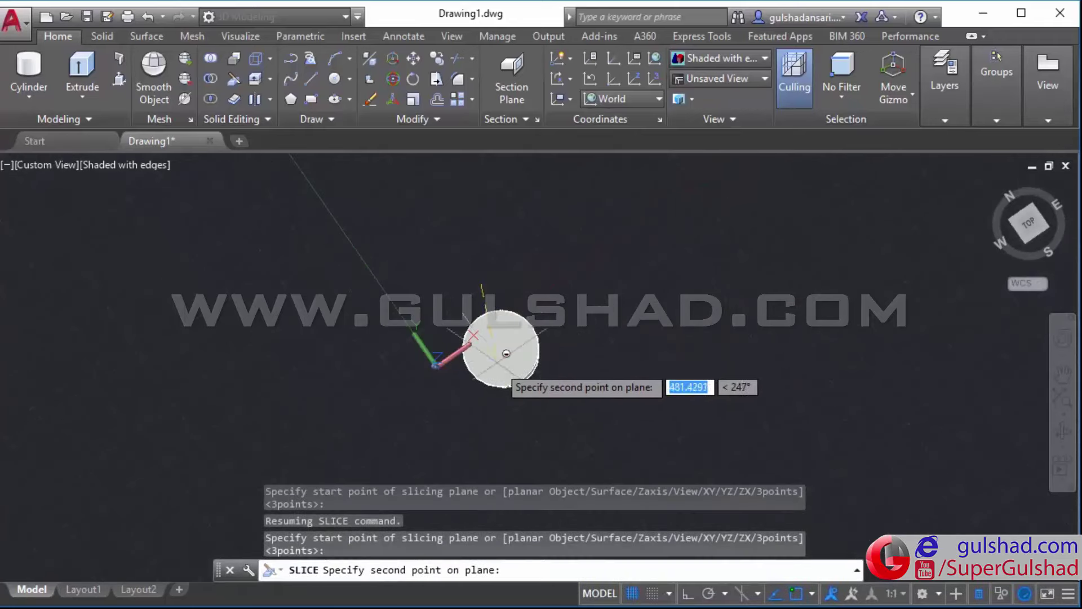
left_click(521, 420)
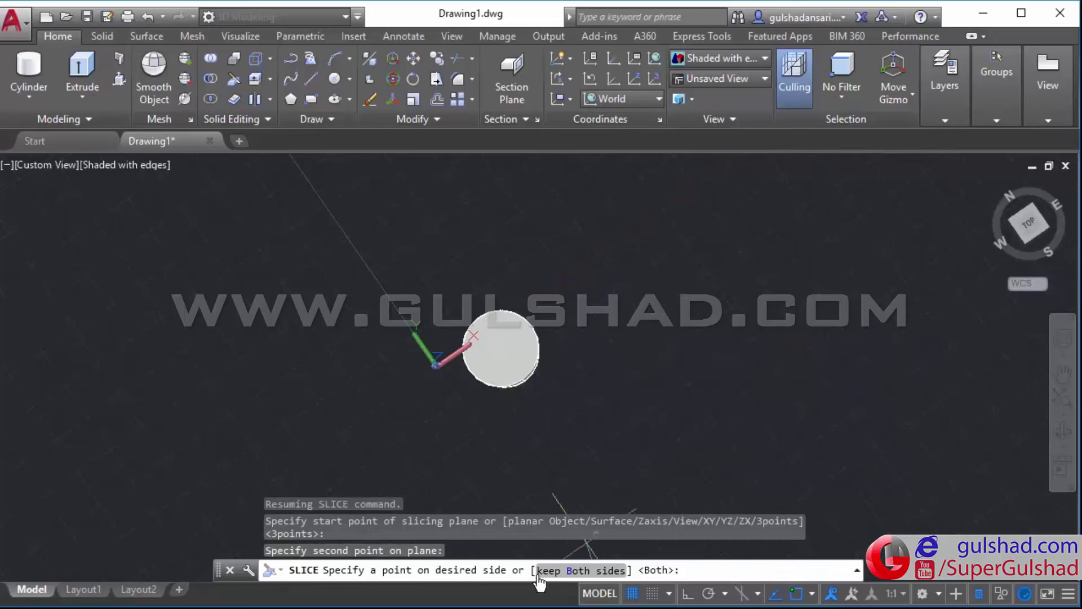
left_click(567, 570)
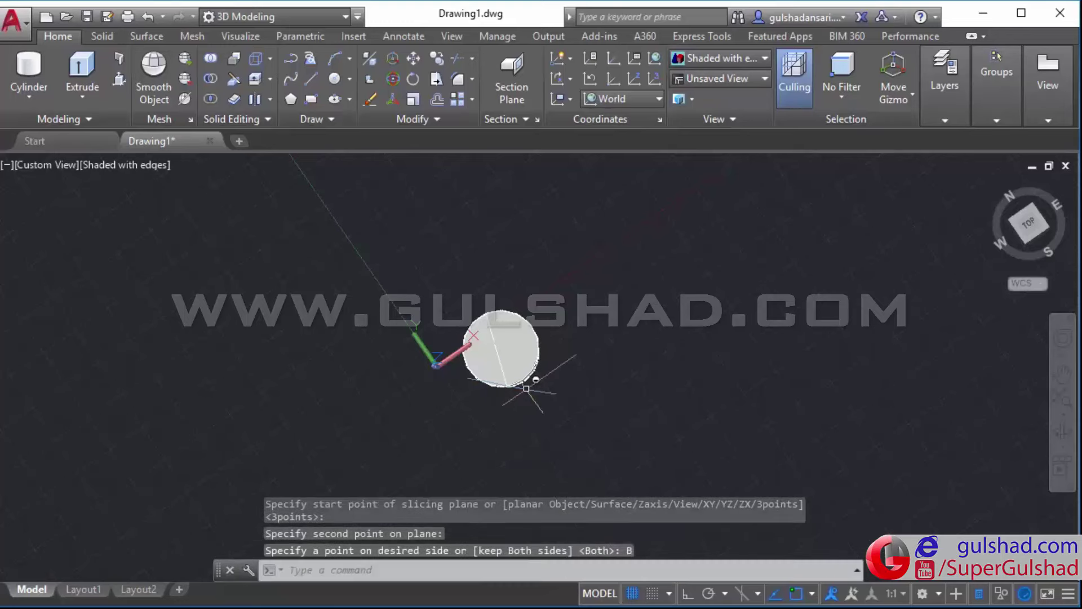
middle_click_drag(542, 338, 587, 290, "shift")
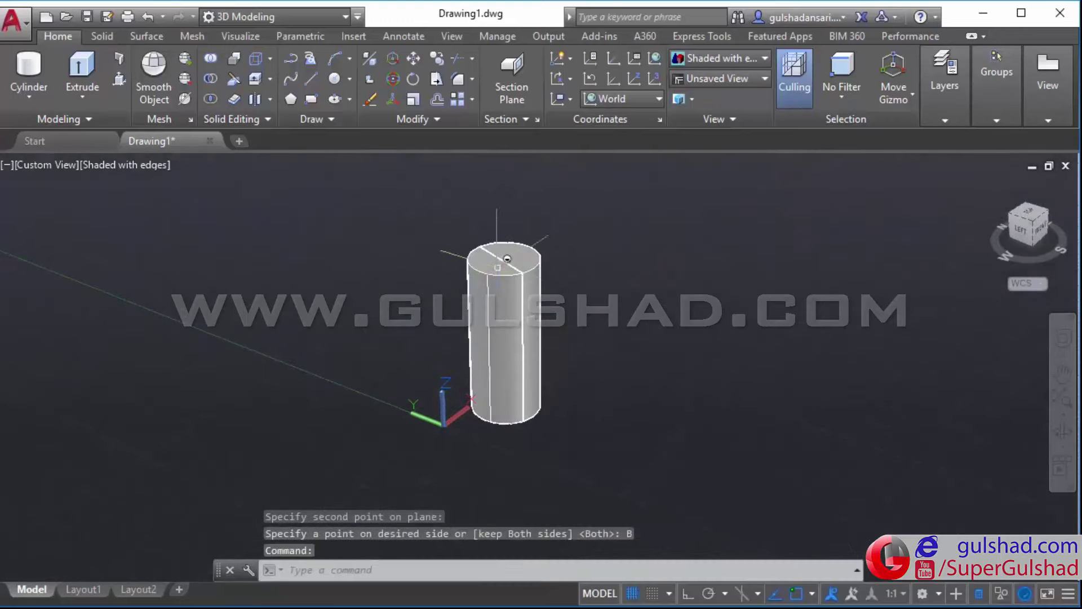
scroll(498, 209, "up", 5)
scroll(498, 208, "down", 3)
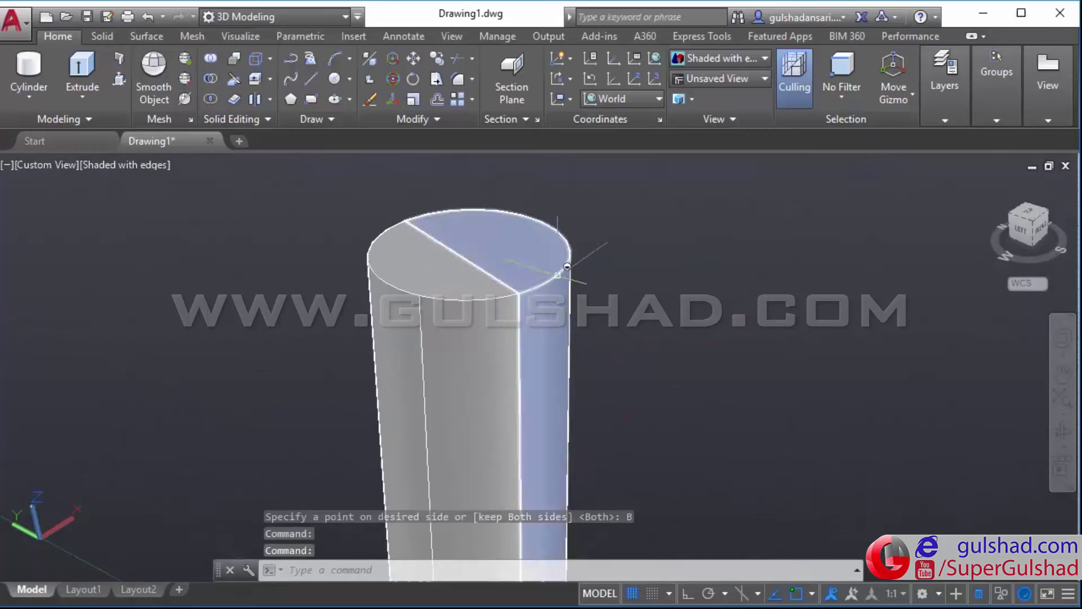
Step: Move the right cylinder half away from the left half
left_click(536, 382)
left_click(435, 293)
key("Escape")
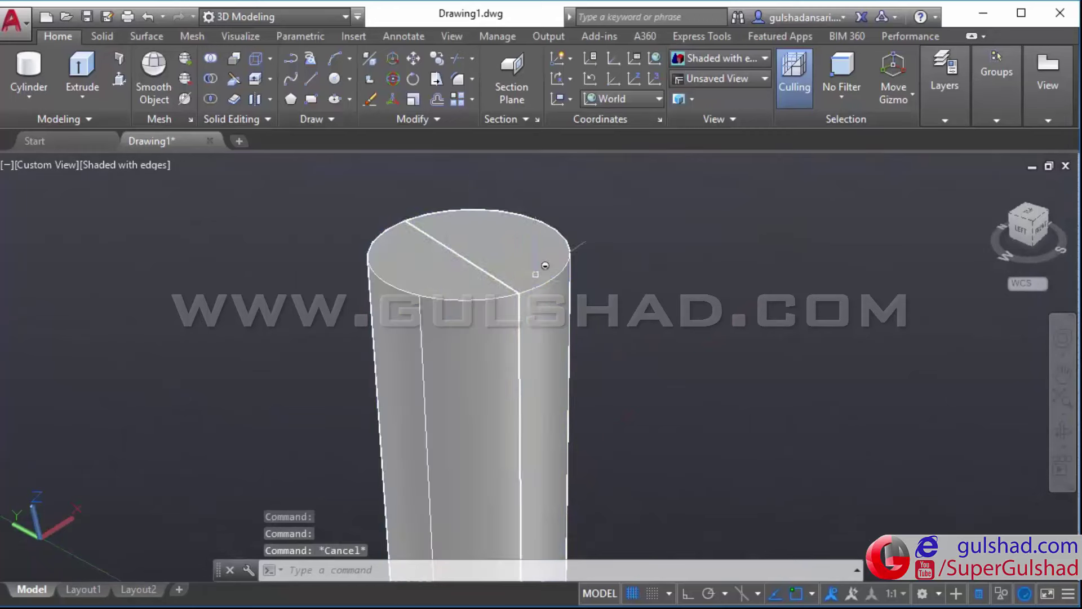
left_click(568, 262)
type("m")
key("Return")
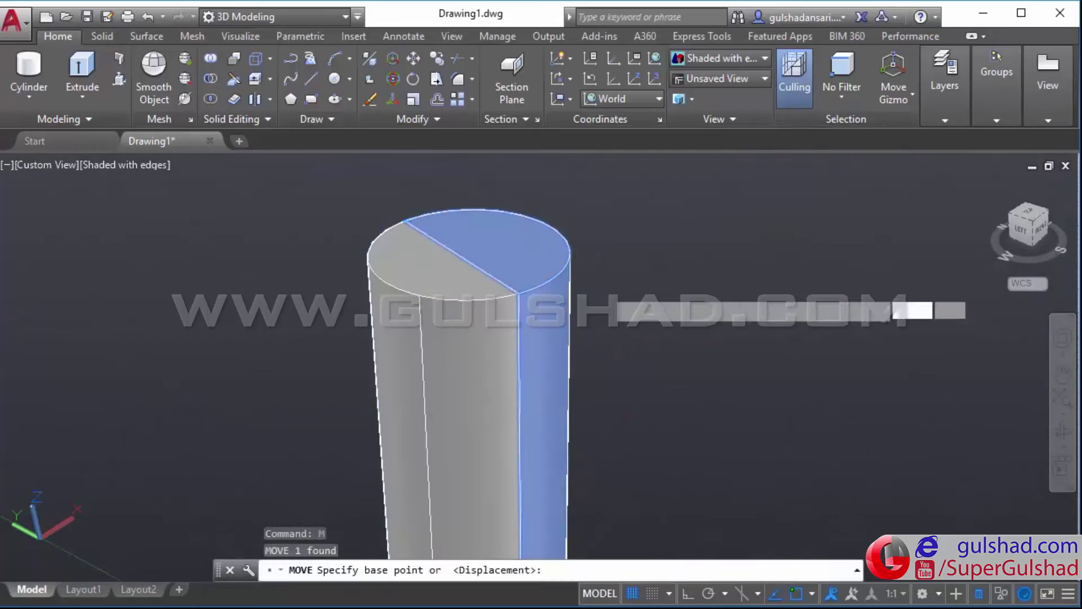
left_click(576, 253)
mouse_move(576, 253)
middle_mouse_down("shift")
mouse_move(632, 376)
mouse_move(683, 391)
middle_mouse_up("shift")
left_click(684, 392)
middle_click_drag(698, 330, 735, 334)
Step: Erase both separated cylinder halves to empty the drawing
left_click(756, 338)
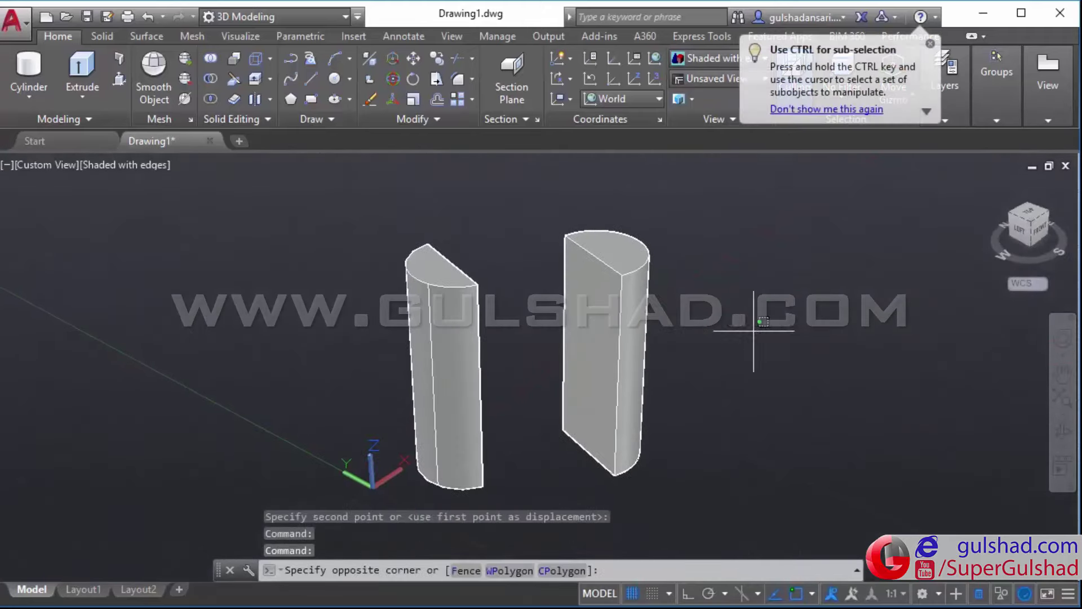
left_click(384, 339)
key("Delete")
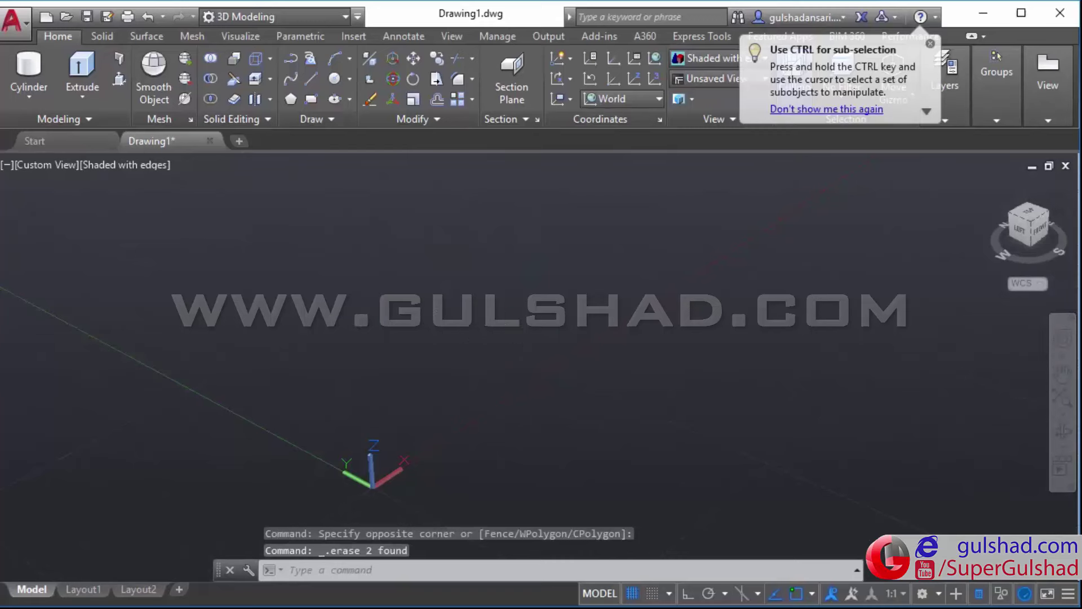
left_click(485, 316)
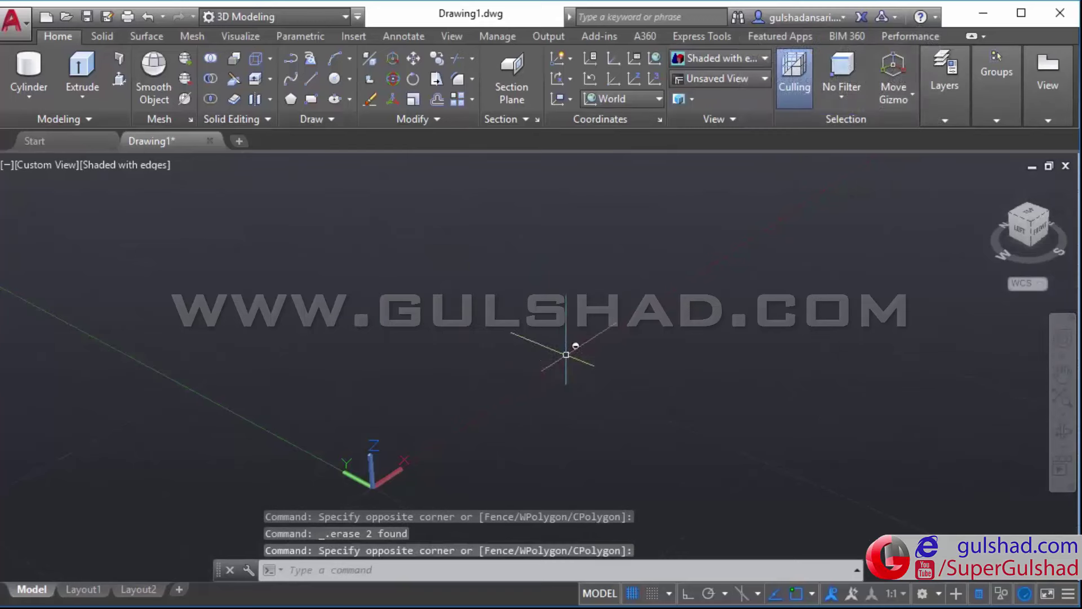
left_click(530, 311)
left_click(479, 368)
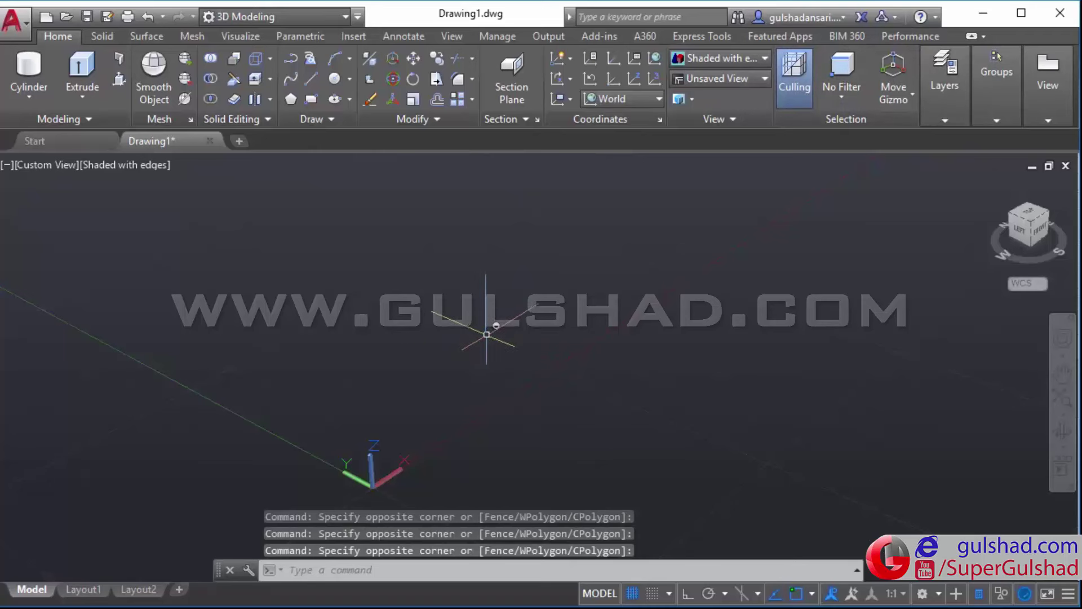
left_click(240, 37)
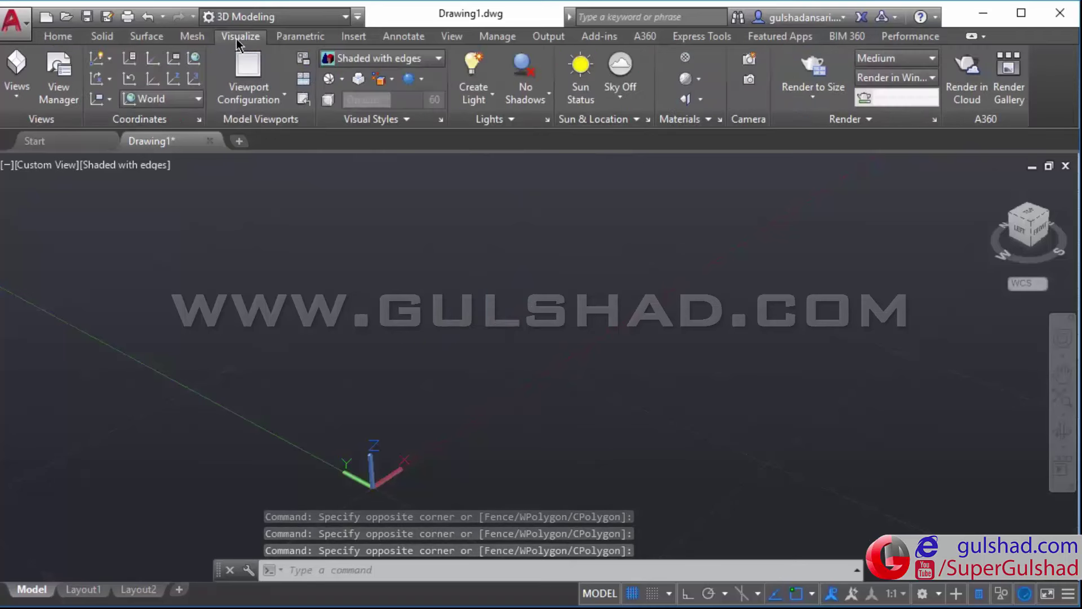
Step: Split the drawing area into Two: Vertical viewports and activate the left one
left_click(249, 93)
left_click(258, 163)
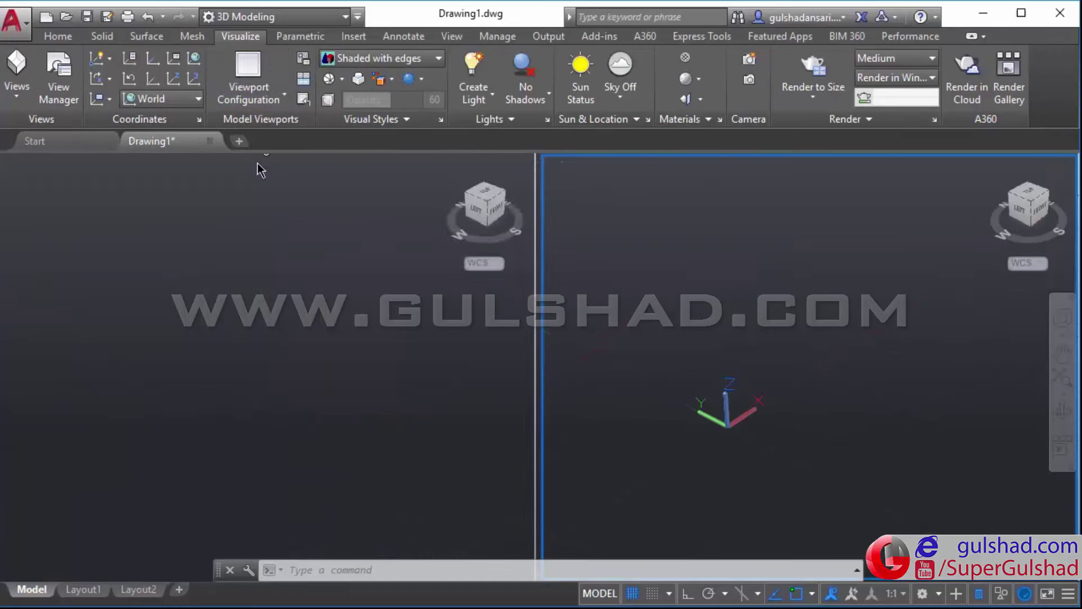
left_click(362, 367)
left_click(326, 328)
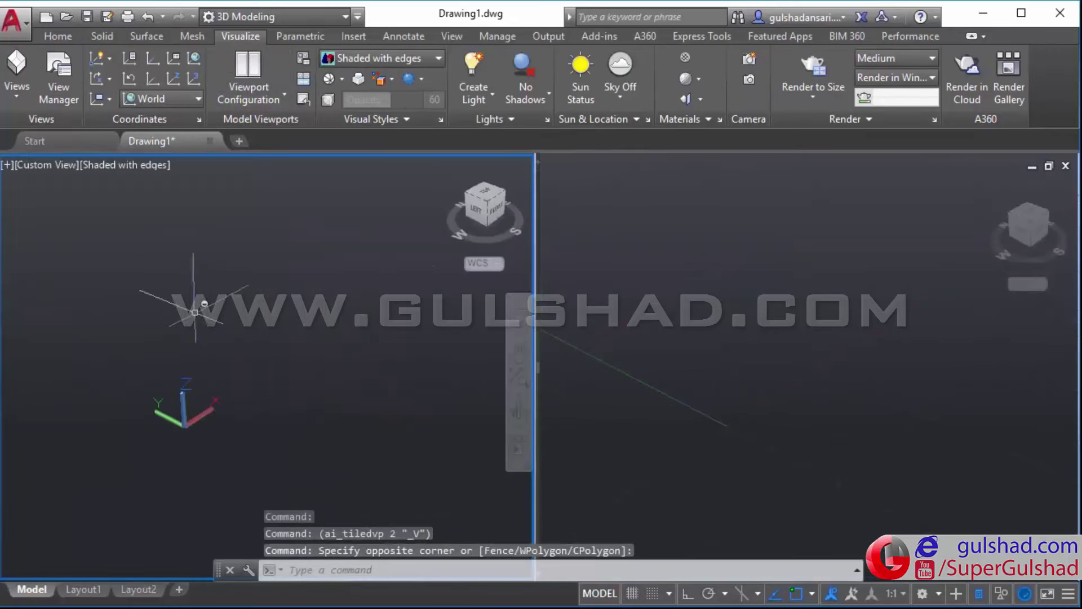
left_click(195, 312)
left_click(328, 220)
Step: Set the left viewport to Top view, leaving the right viewport in 3D
left_click(484, 200)
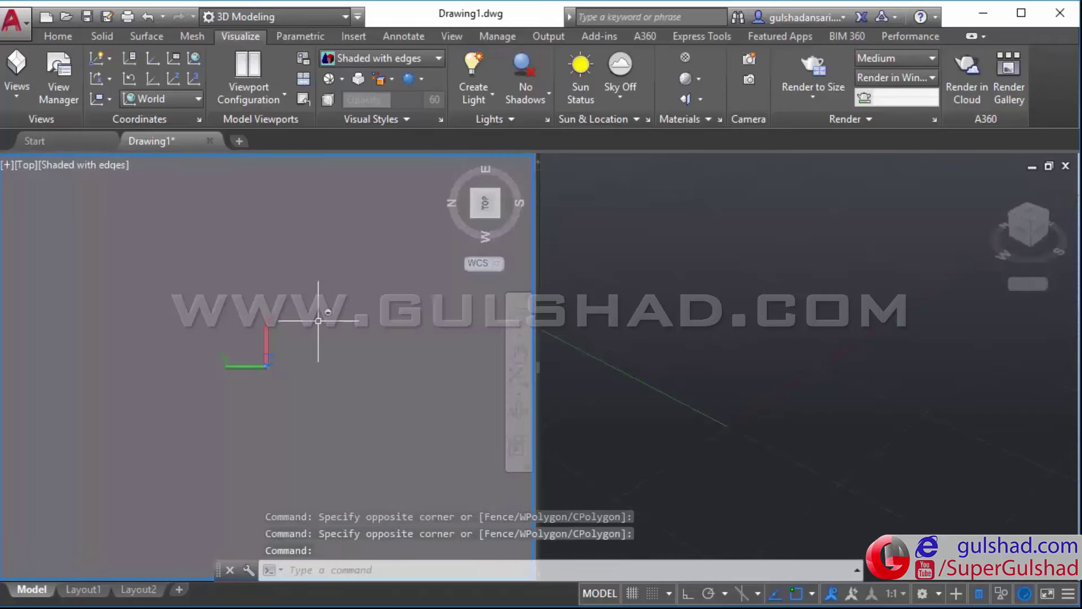
left_click(448, 164)
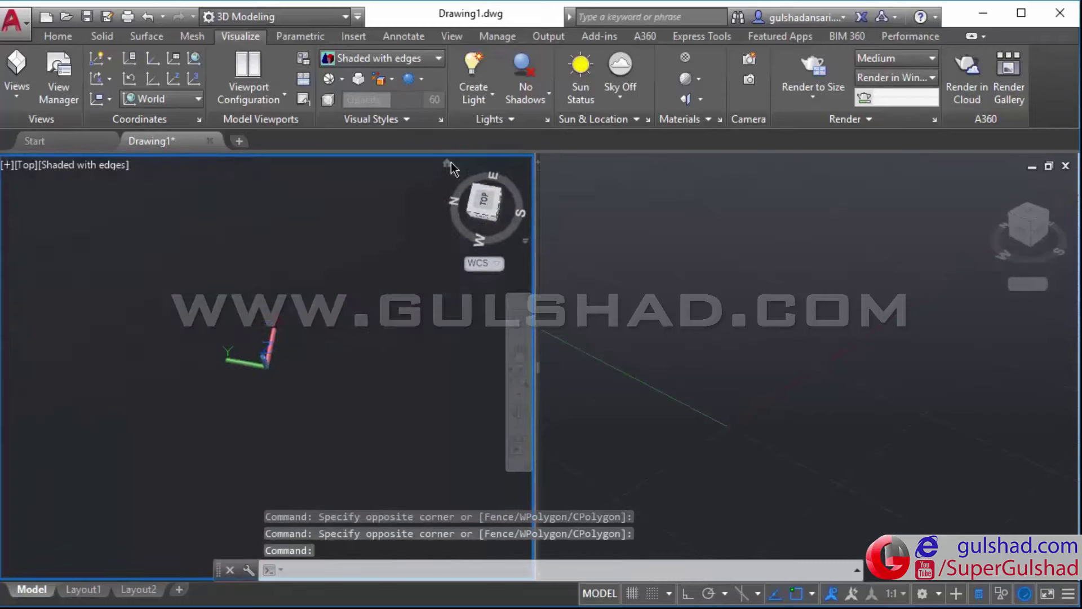
left_click(482, 195)
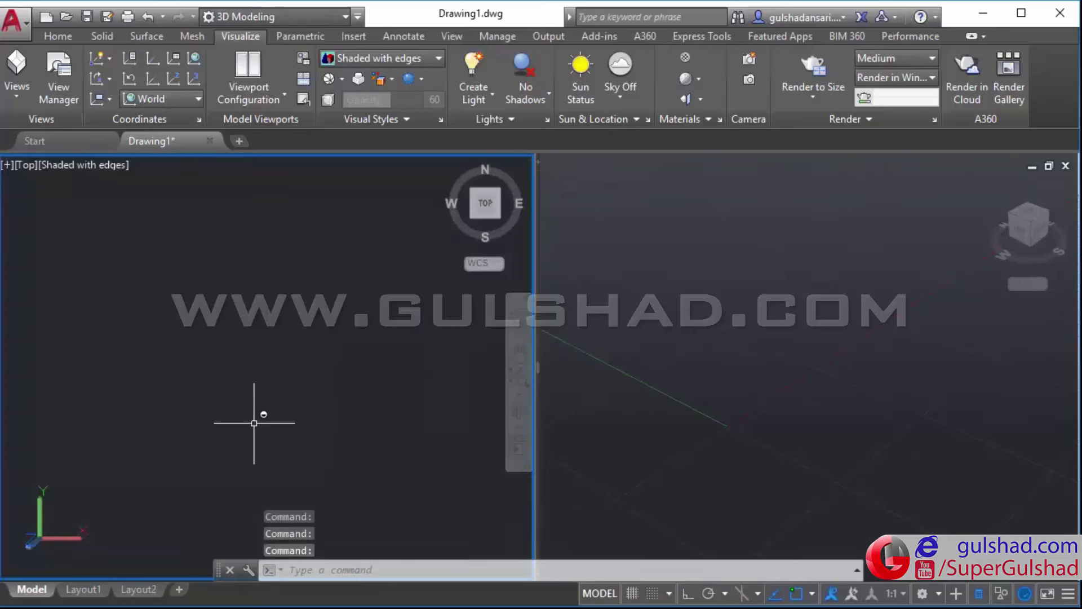
left_click(739, 355)
left_click(772, 254)
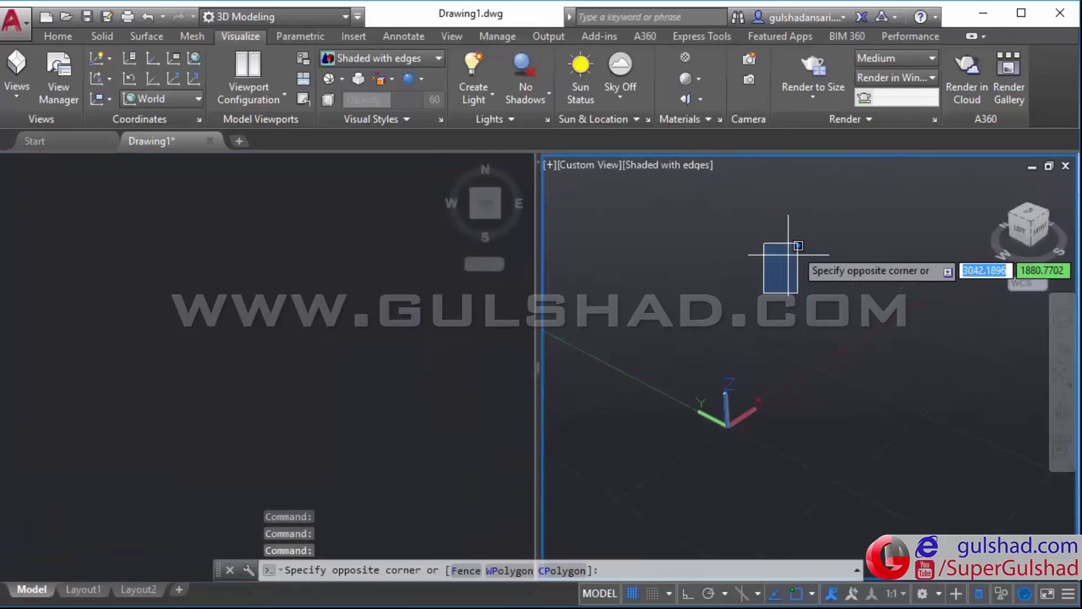
middle_click_drag(710, 277, 749, 294)
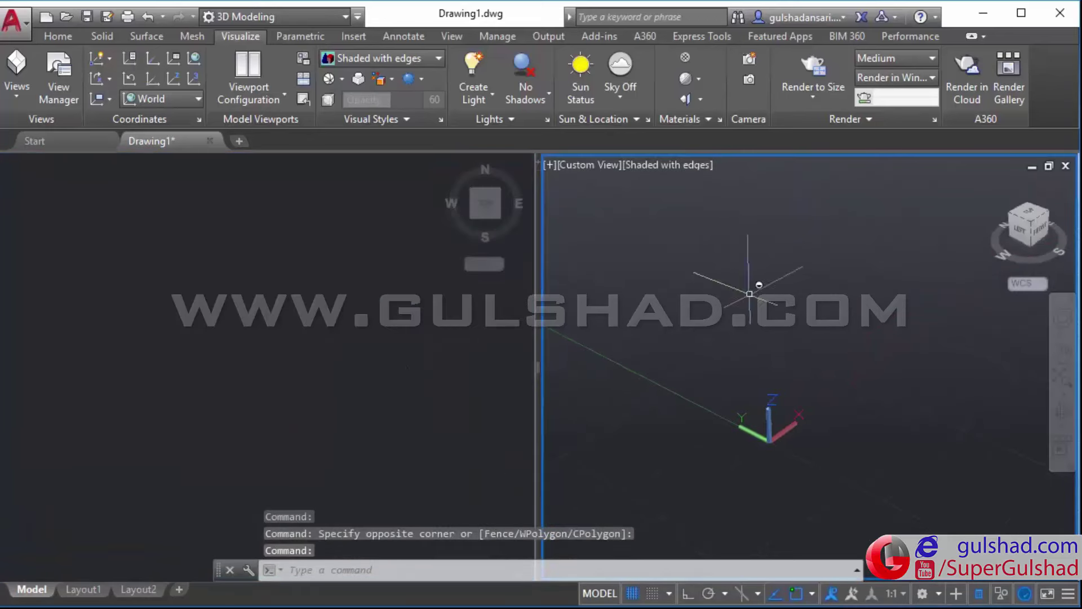
left_click(21, 102)
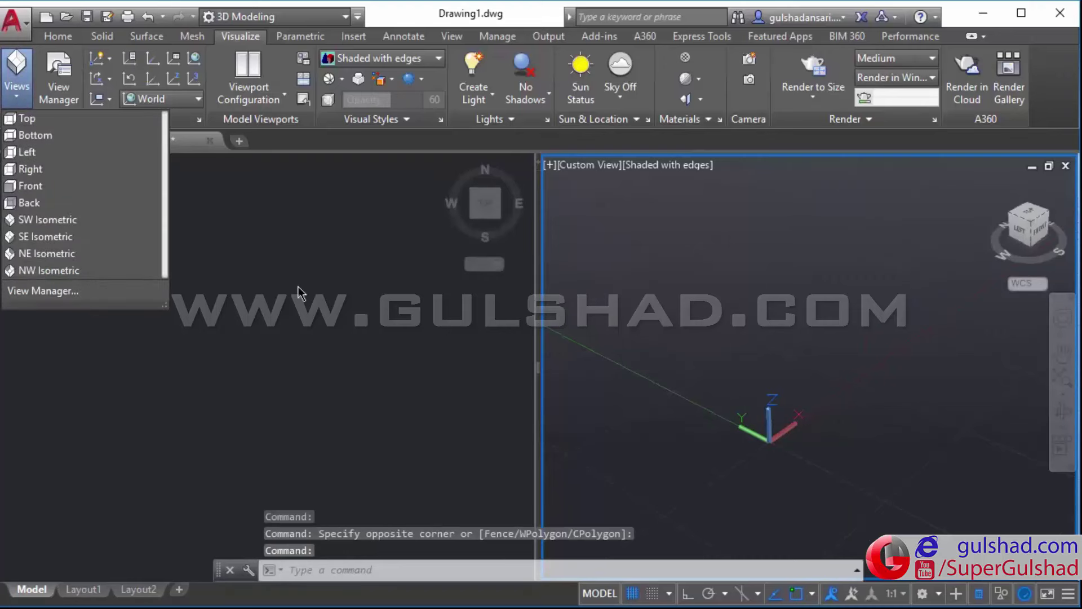
left_click(58, 37)
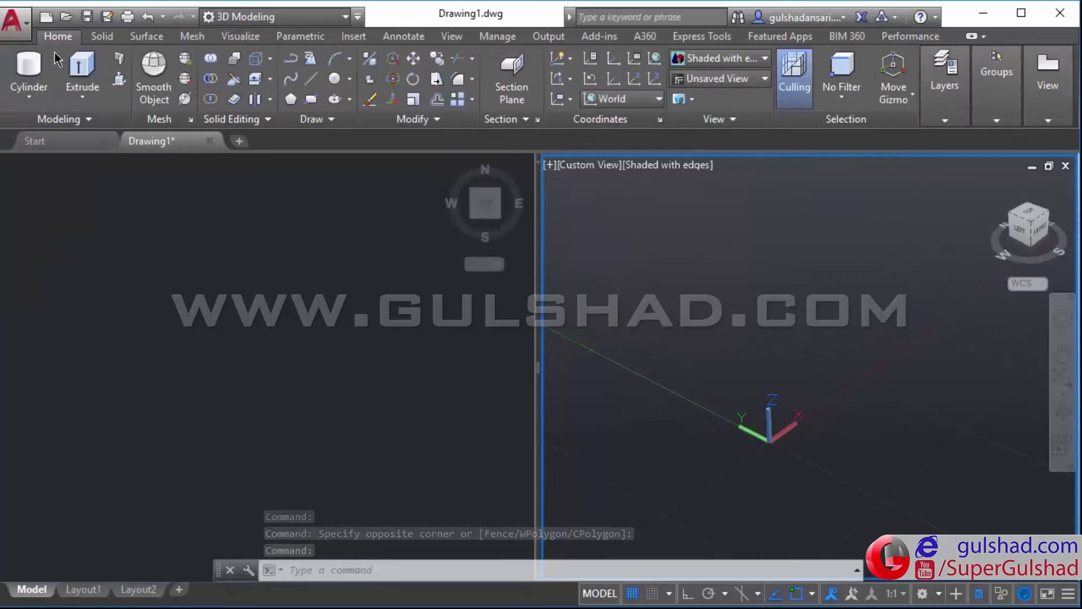
Step: Draw a box in the 3D viewport, then zoom extents in the Top viewport to show it
left_click(29, 98)
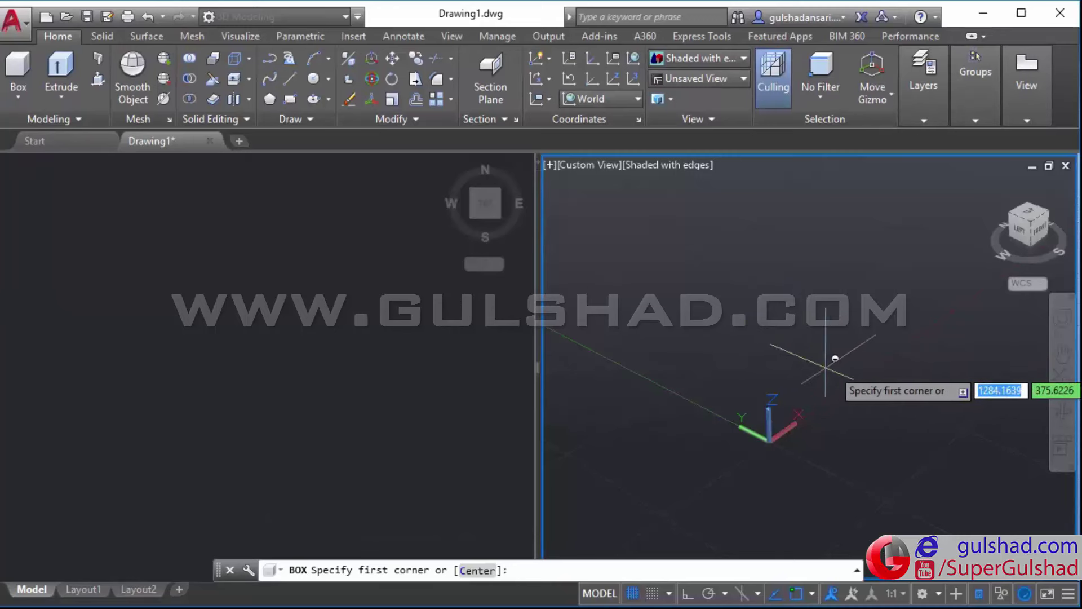
left_click(848, 366)
left_click(667, 376)
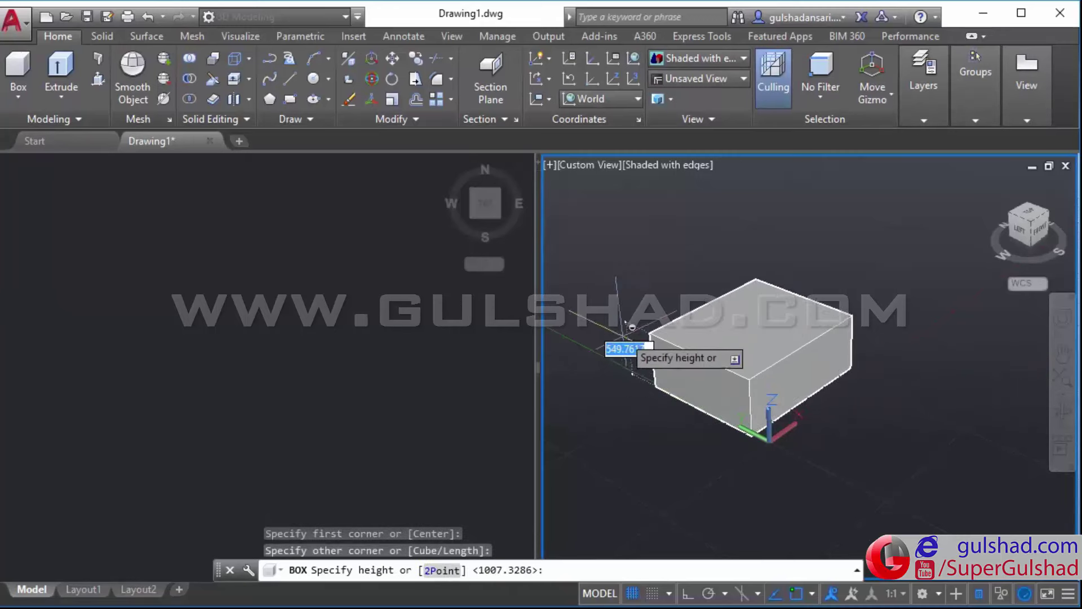
left_click(614, 315)
key("Escape")
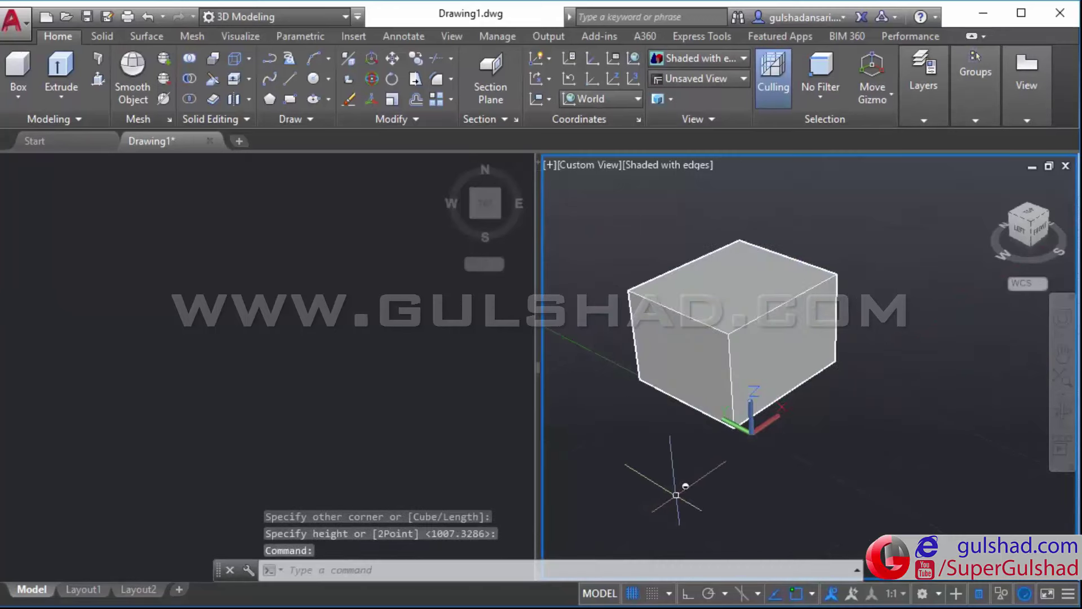
left_click(285, 338)
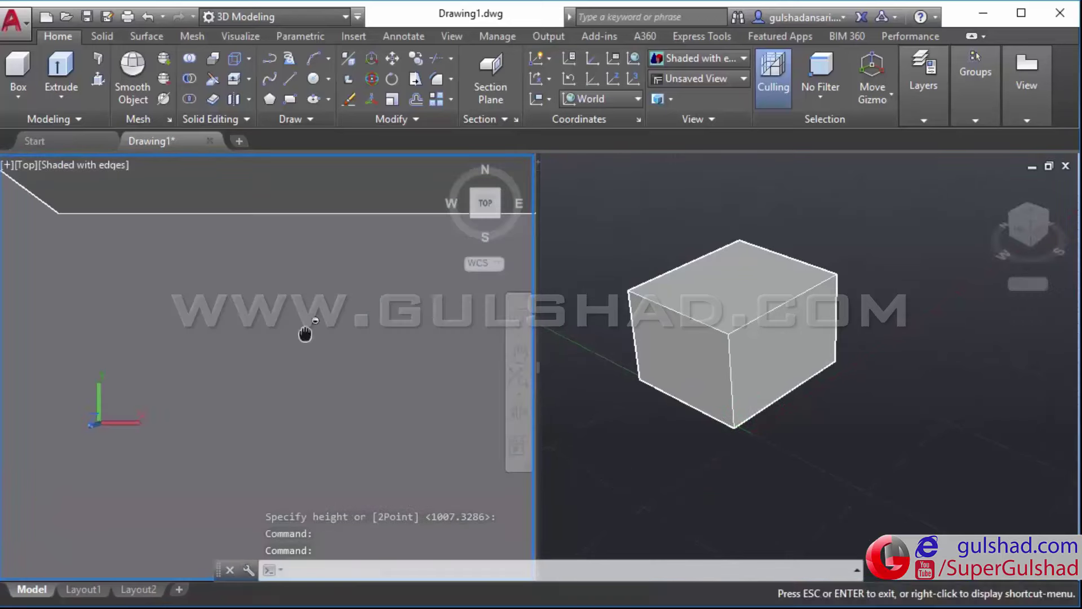
middle_click(289, 339)
middle_click(289, 340)
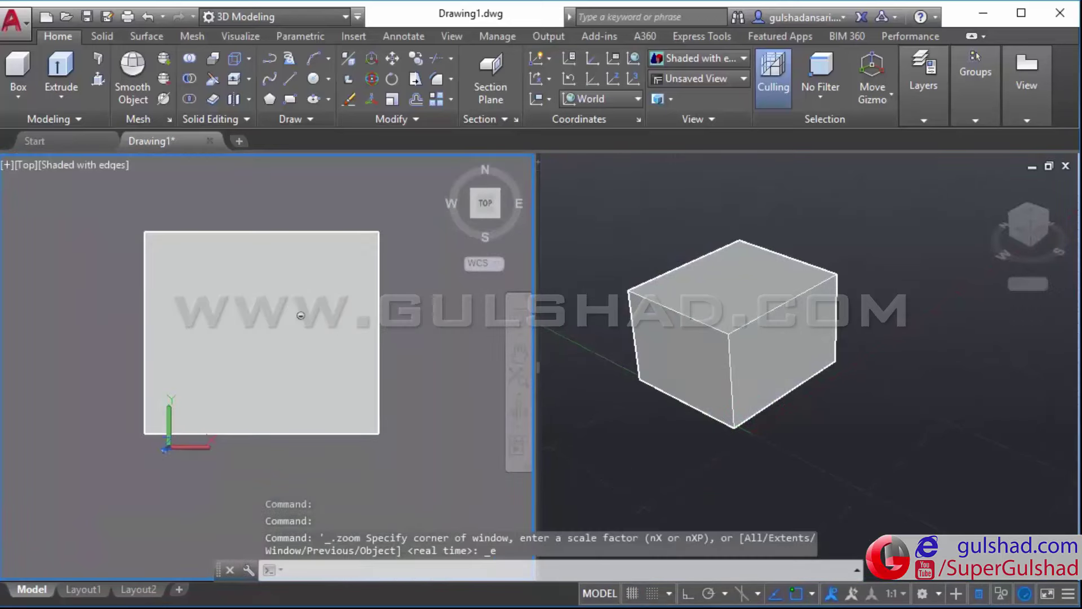
left_click(741, 368)
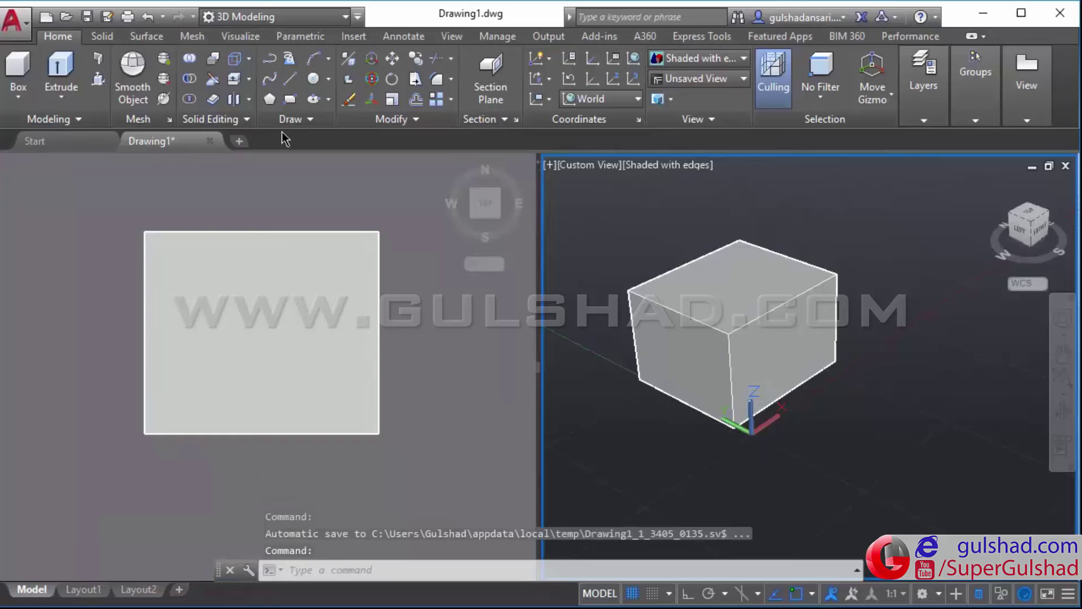
Step: Slice the box between its top and bottom edge midpoints in Top view, keeping both halves
left_click(218, 90)
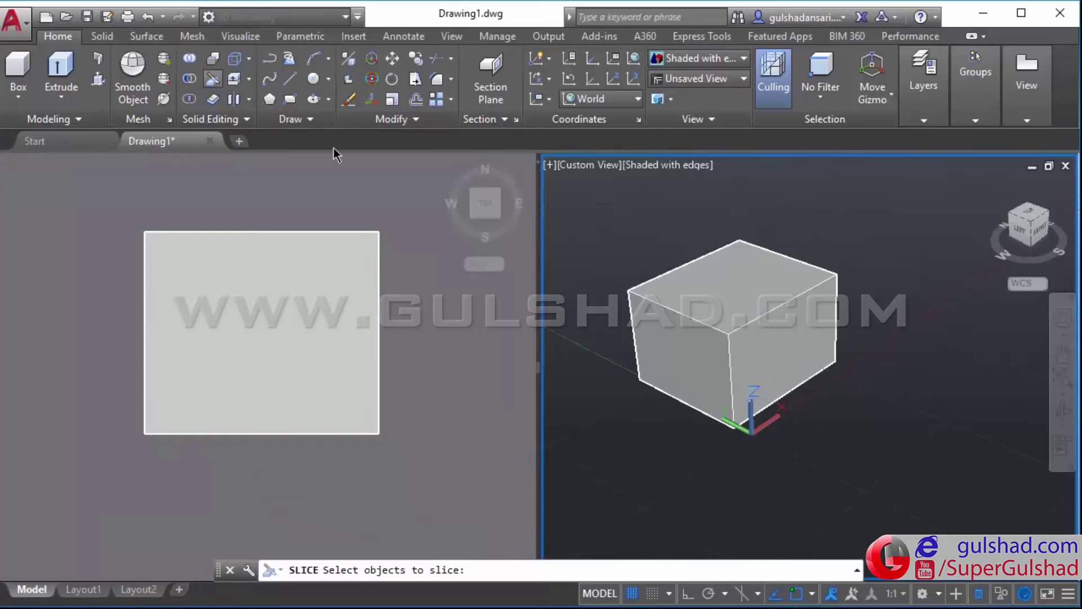
left_click(821, 272)
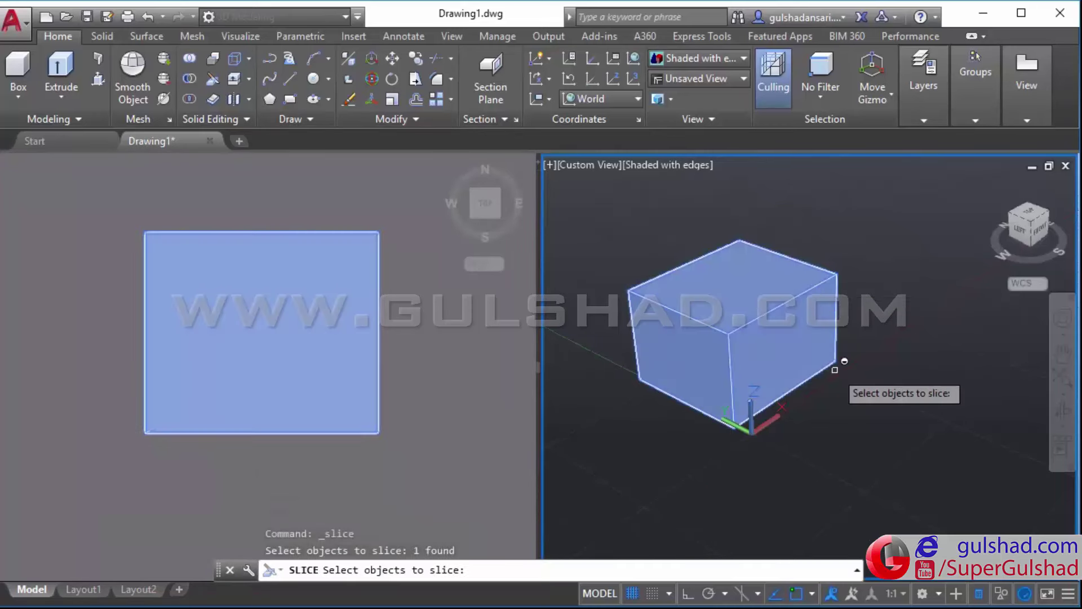
key("Return")
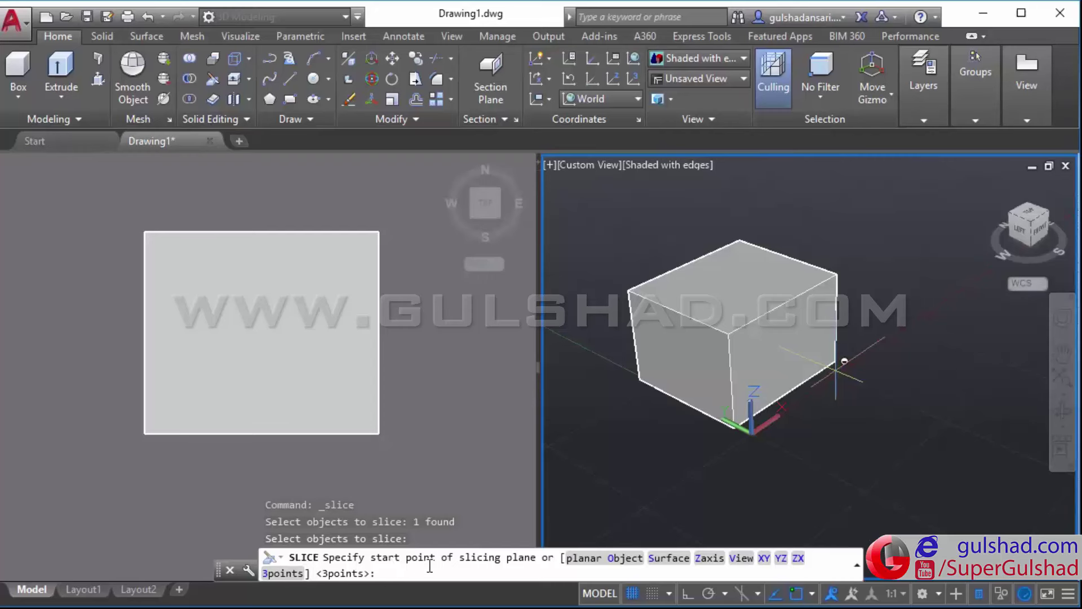
left_click(256, 228)
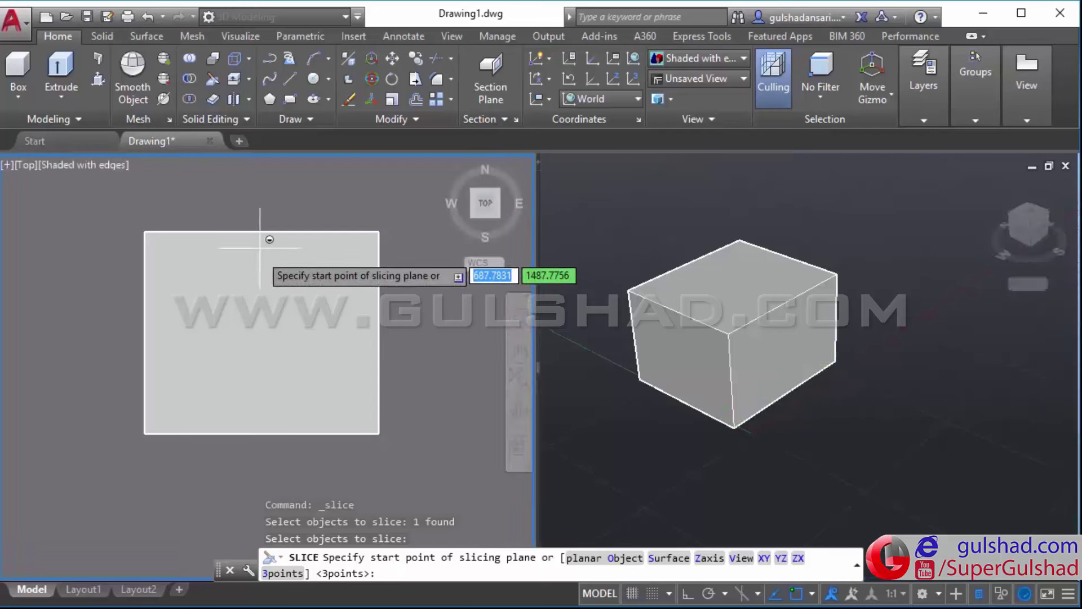
left_click(262, 234)
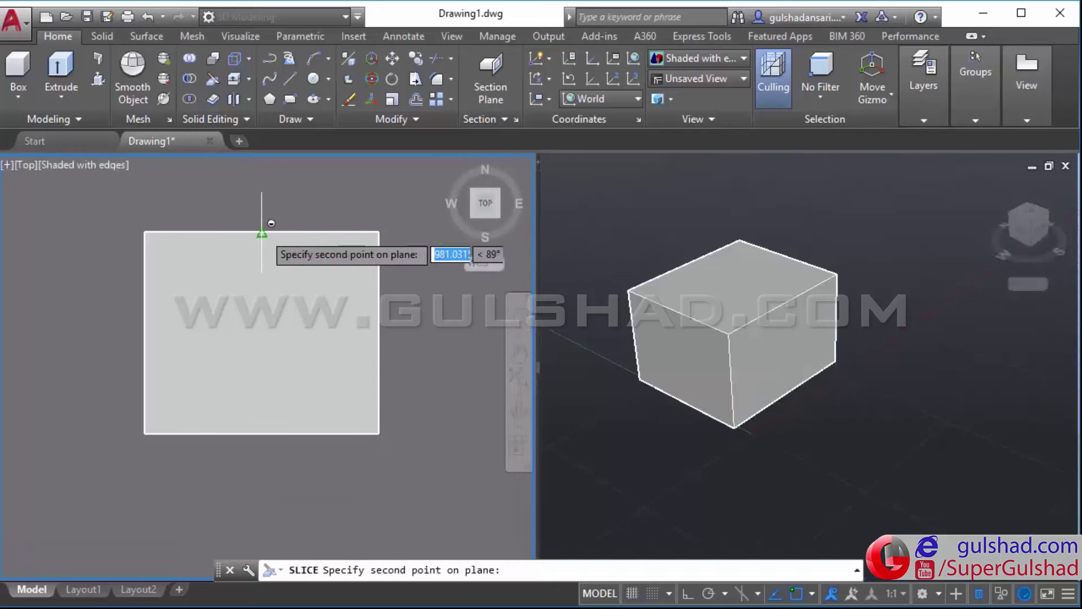
left_click(262, 432)
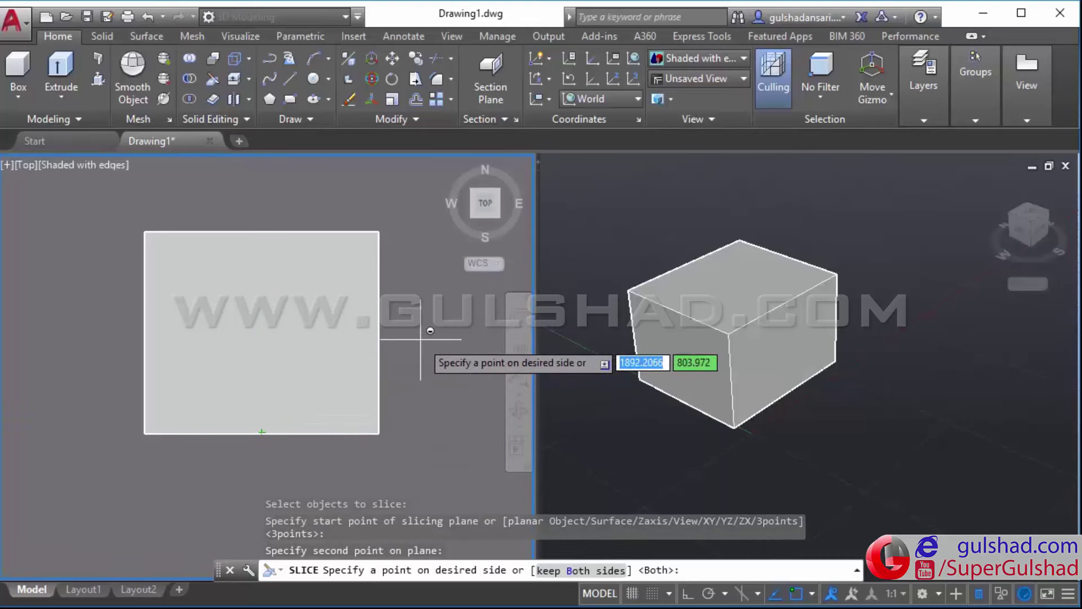
left_click(561, 573)
left_click(864, 437)
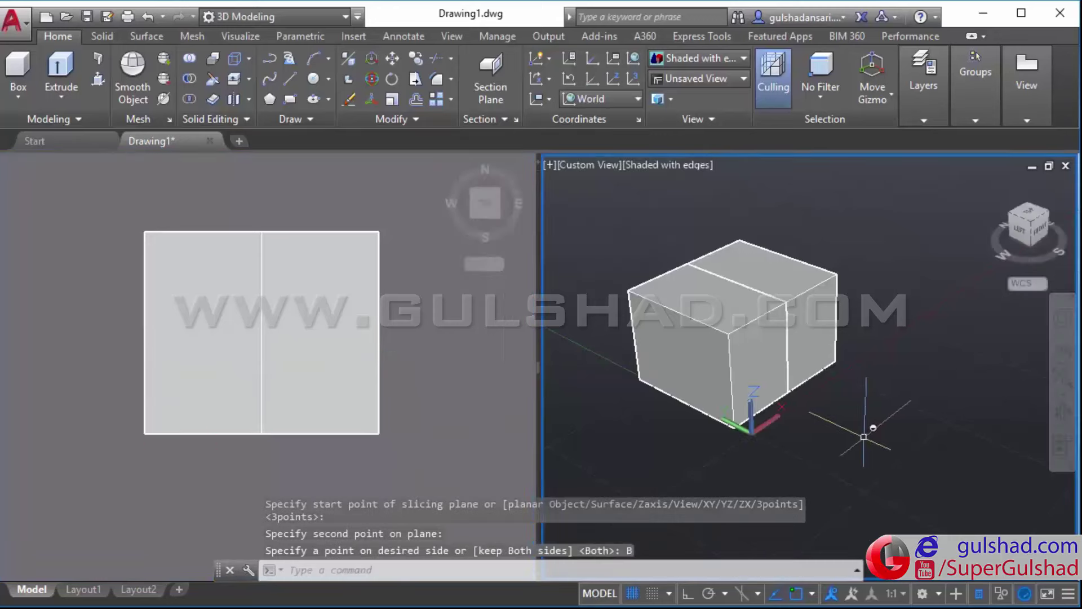
mouse_move(864, 437)
middle_mouse_down("shift")
mouse_move(812, 321)
mouse_move(865, 337)
middle_mouse_up("shift")
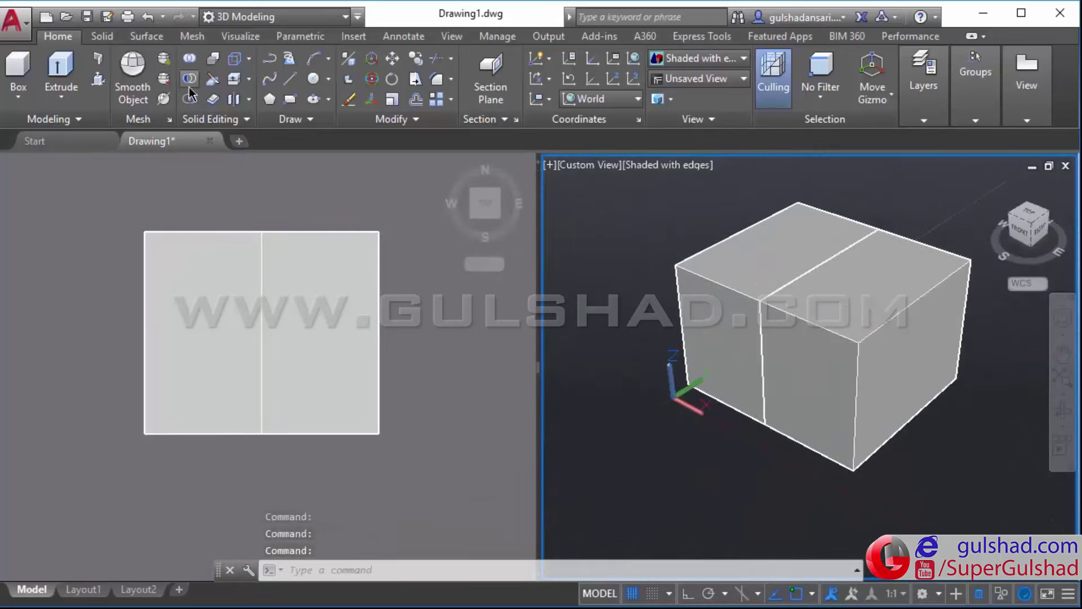
left_click(211, 85)
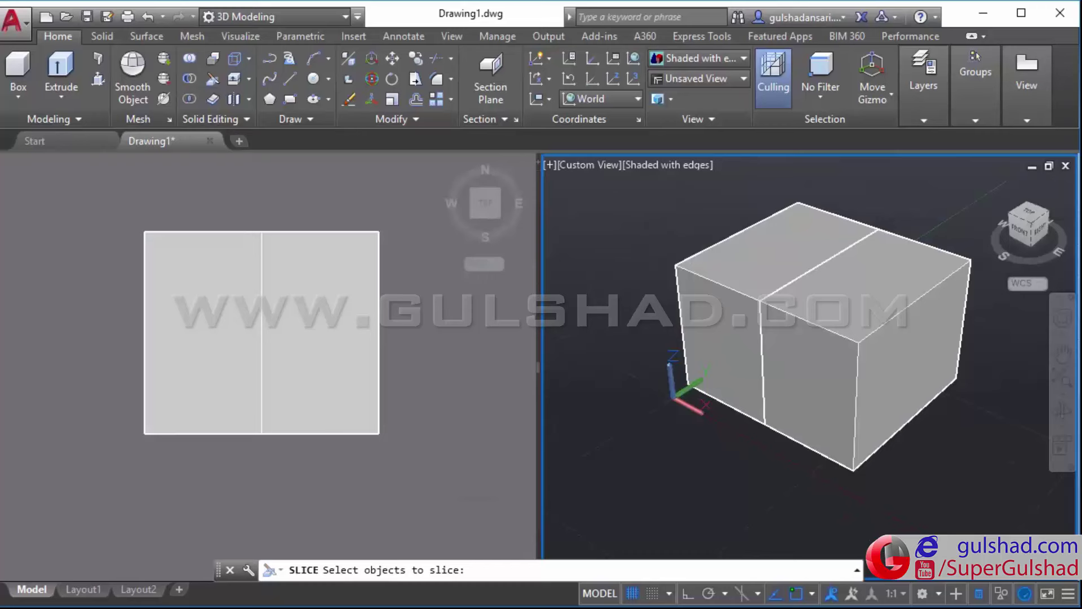
Step: Cut both box halves diagonally from the right edge to the left edge in Top view, keeping all pieces
left_click(890, 496)
left_click(704, 388)
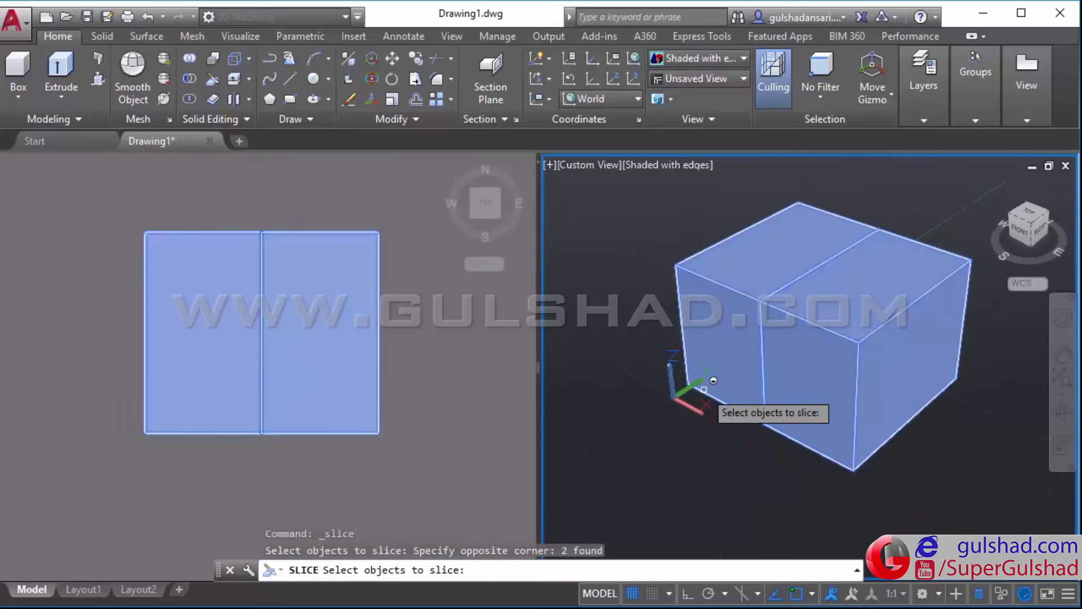
key("Return")
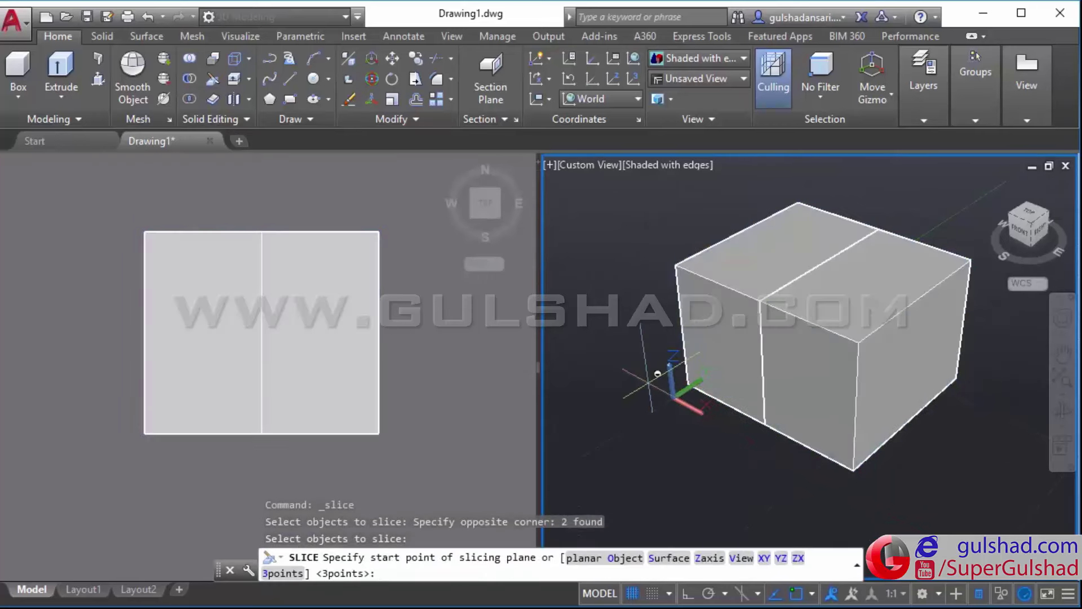
left_click(435, 326)
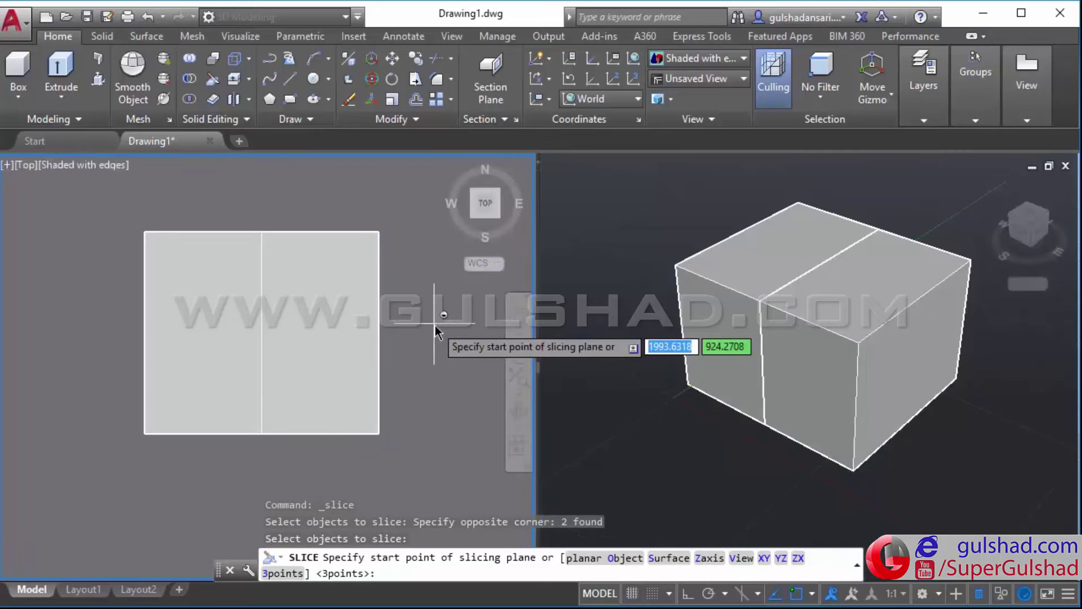
left_click(623, 265)
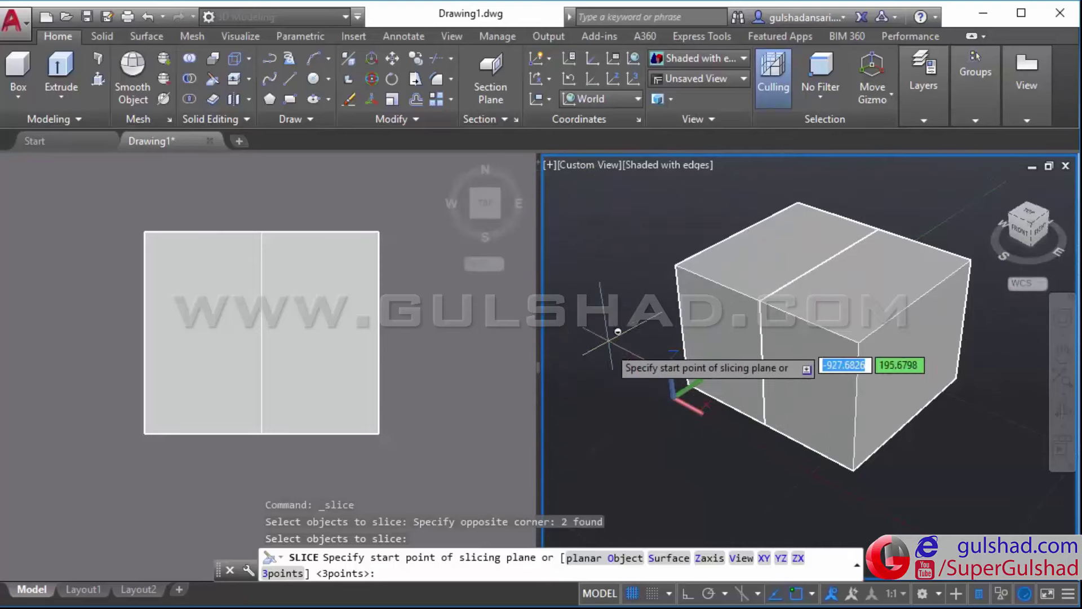
left_click(434, 334)
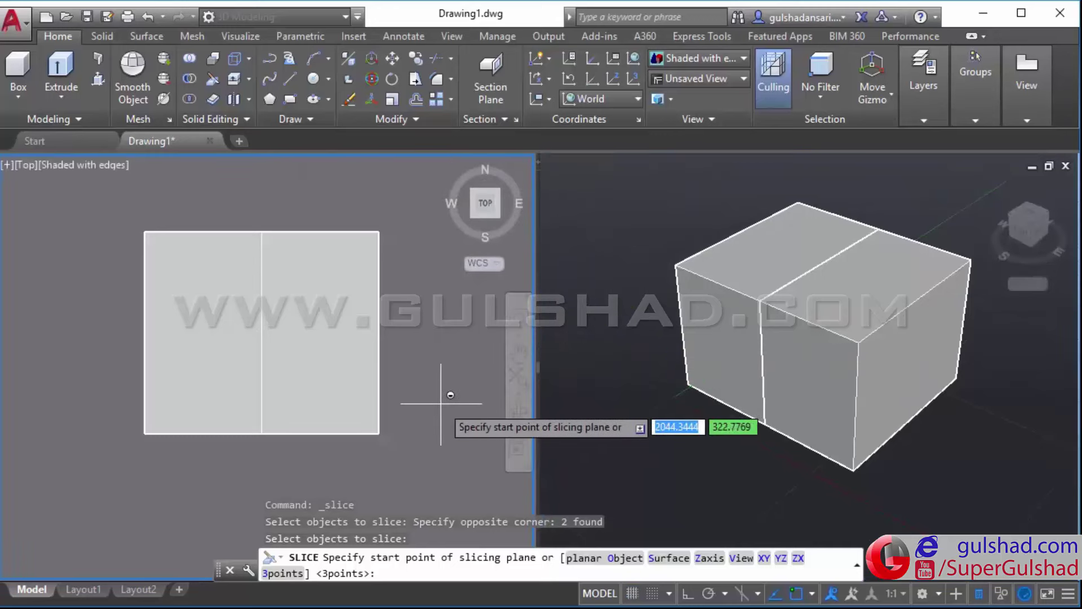
left_click(606, 251)
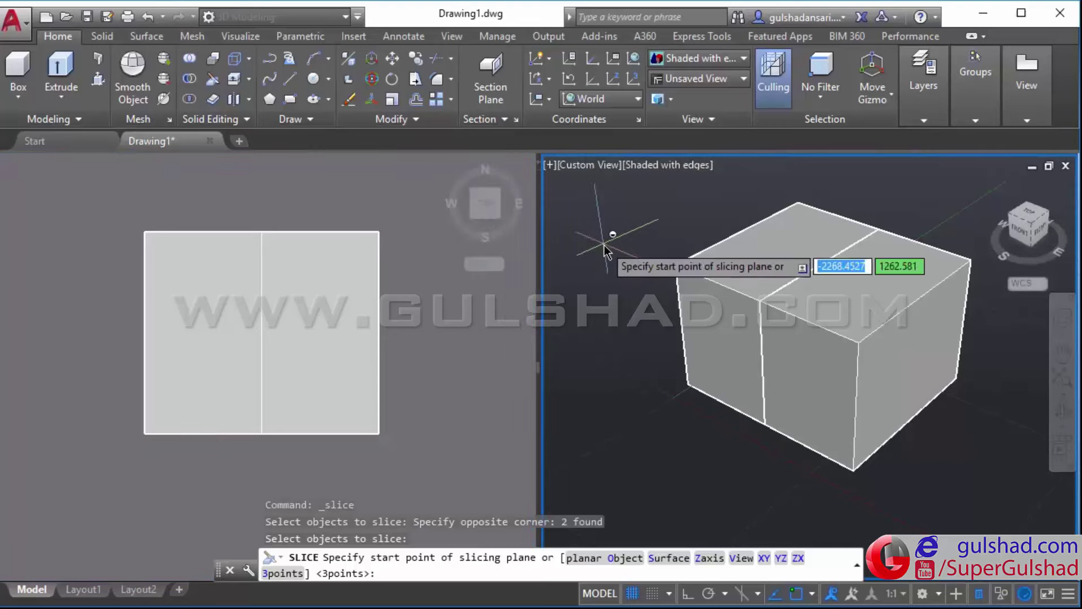
left_click(435, 355)
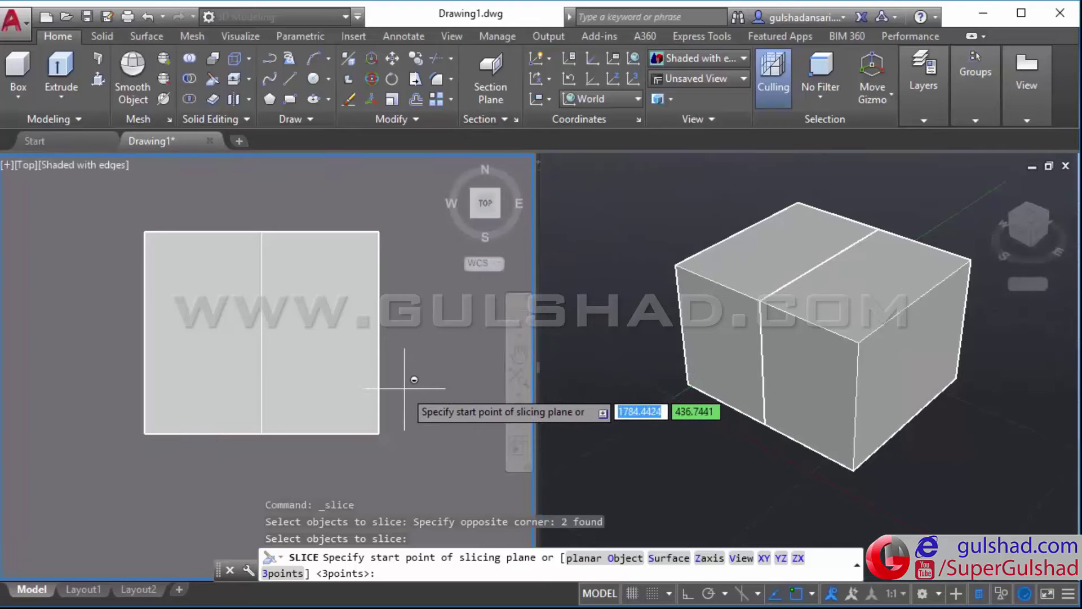
left_click(379, 332)
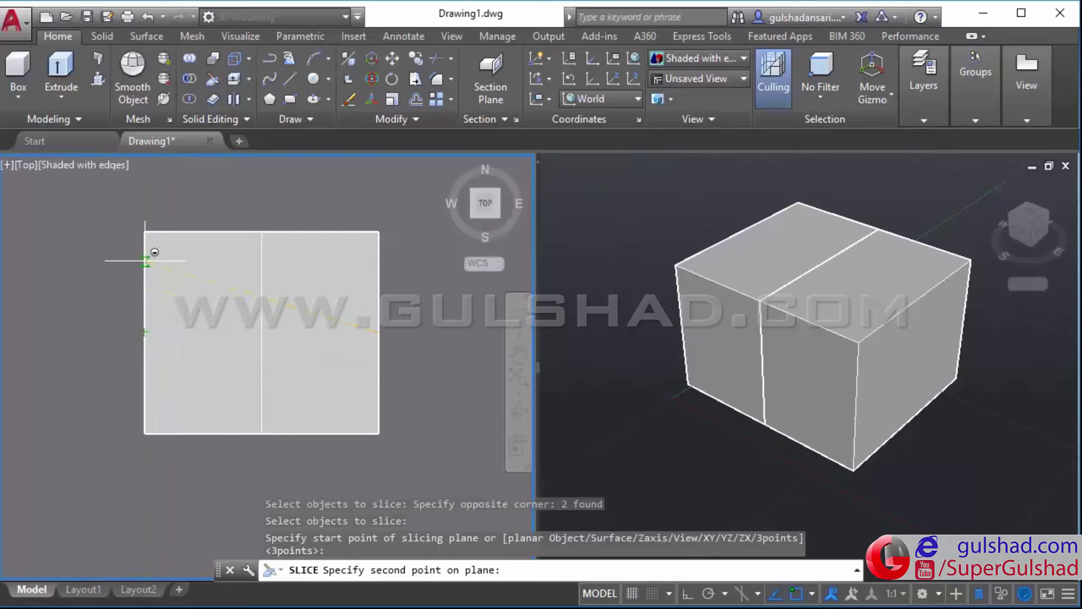
left_click(147, 242)
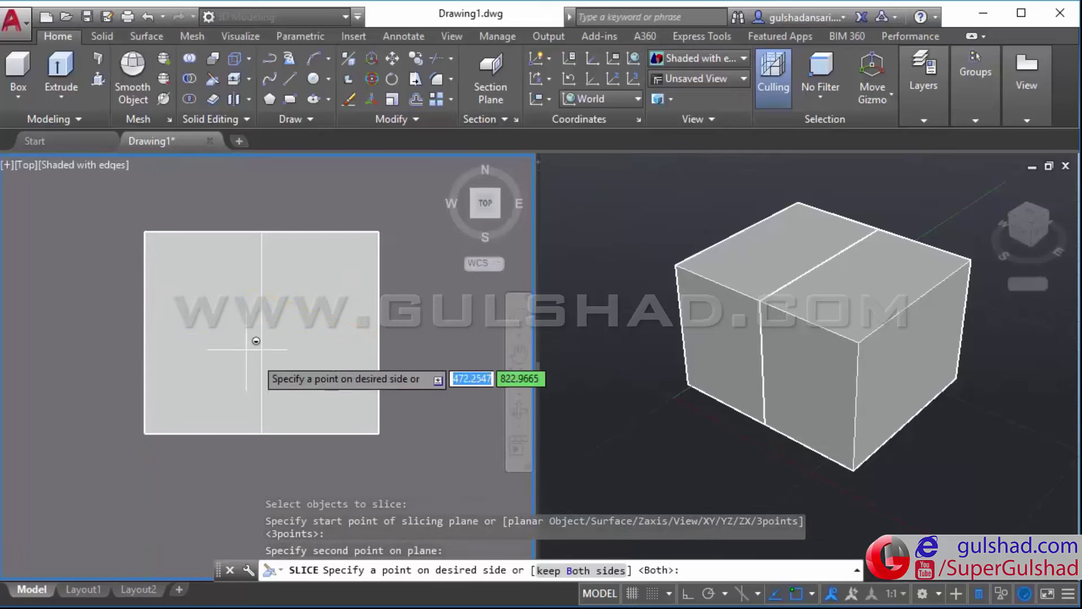
left_click(601, 576)
left_click(904, 440)
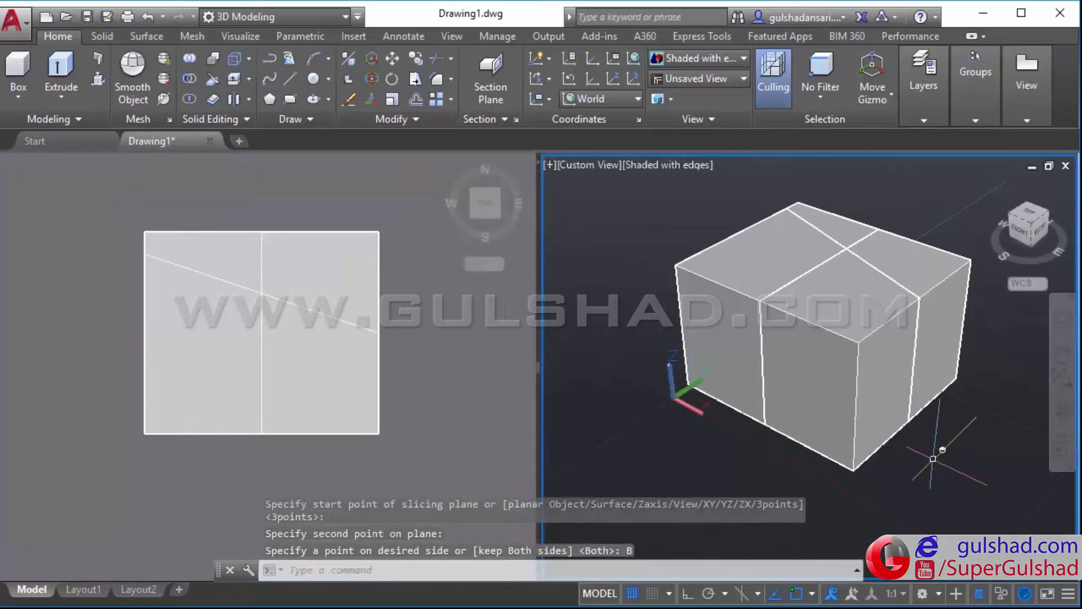
mouse_move(933, 459)
middle_mouse_down("shift")
mouse_move(766, 454)
mouse_move(780, 466)
middle_mouse_up("shift")
left_click(863, 445)
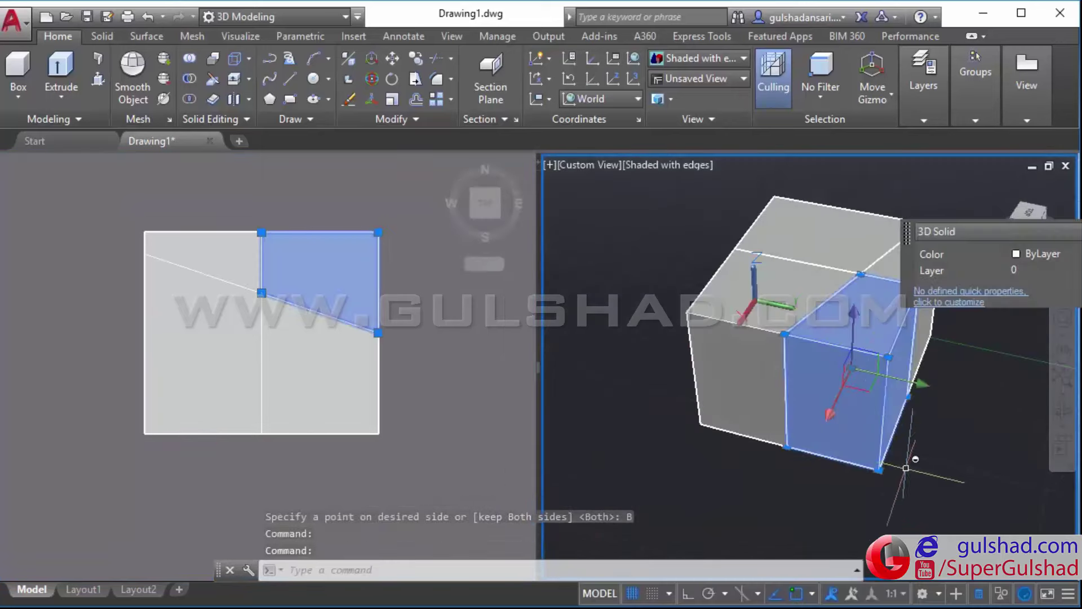
mouse_move(906, 468)
middle_mouse_down("shift")
mouse_move(804, 474)
mouse_move(821, 458)
middle_mouse_up("shift")
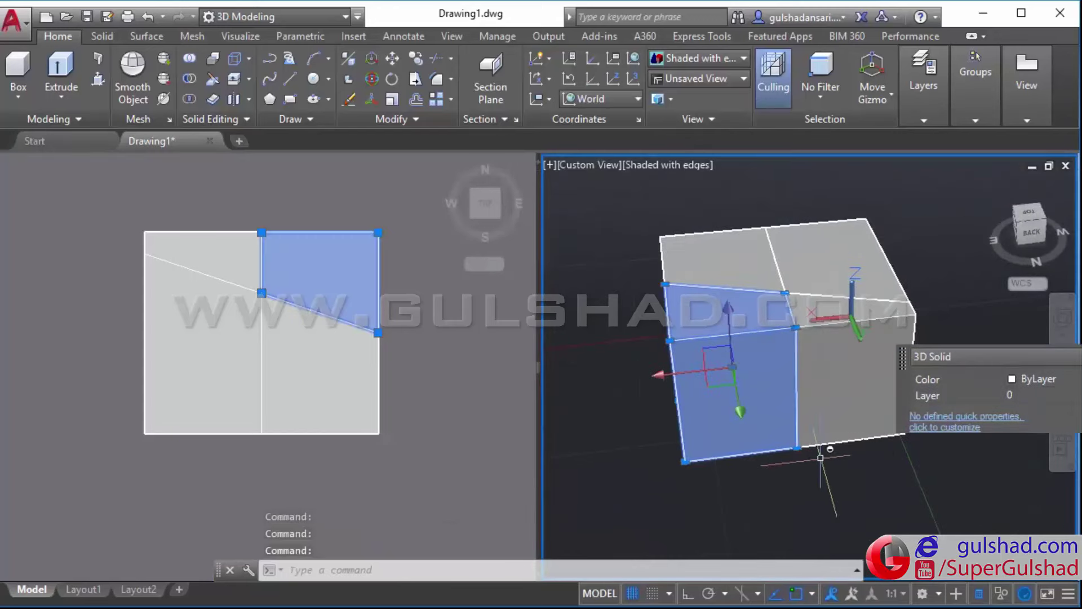
left_click(844, 434)
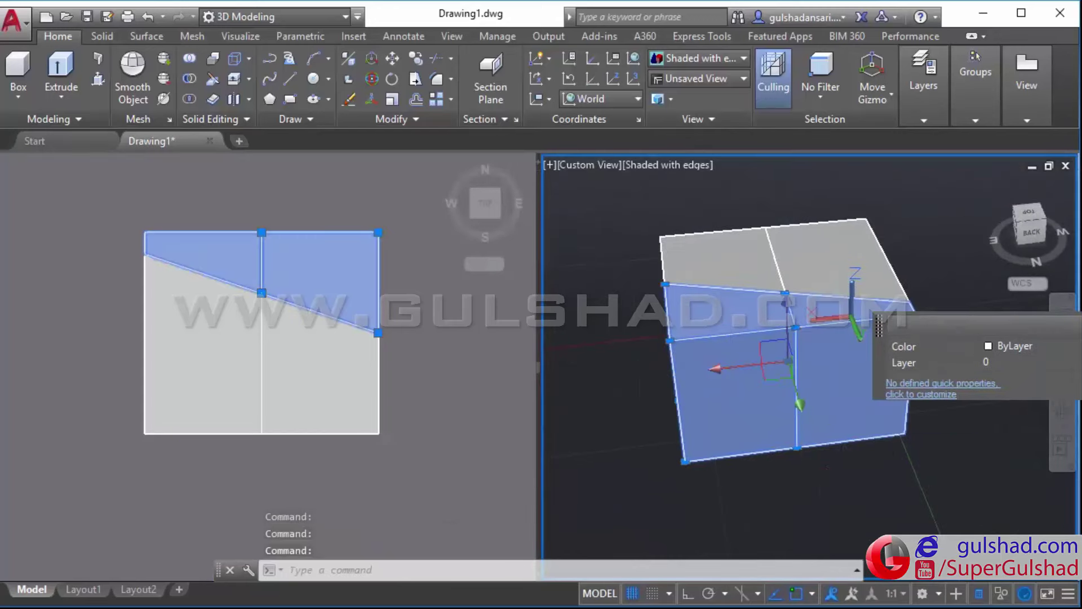
key("Escape")
left_click(841, 439)
key("Delete")
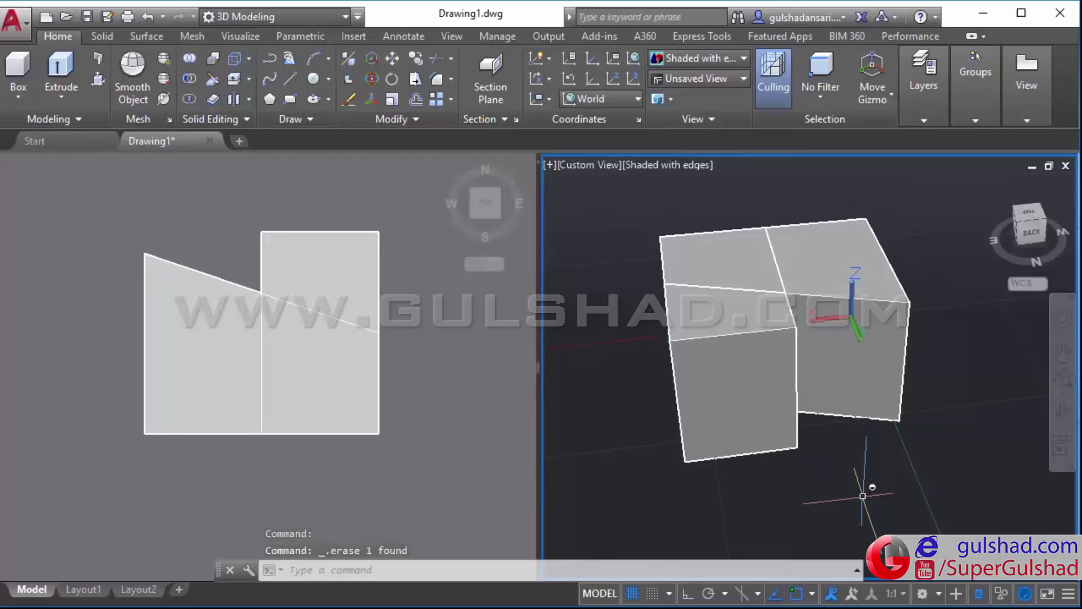
key("ctrl+z")
middle_click_drag(850, 498, 885, 492, "shift")
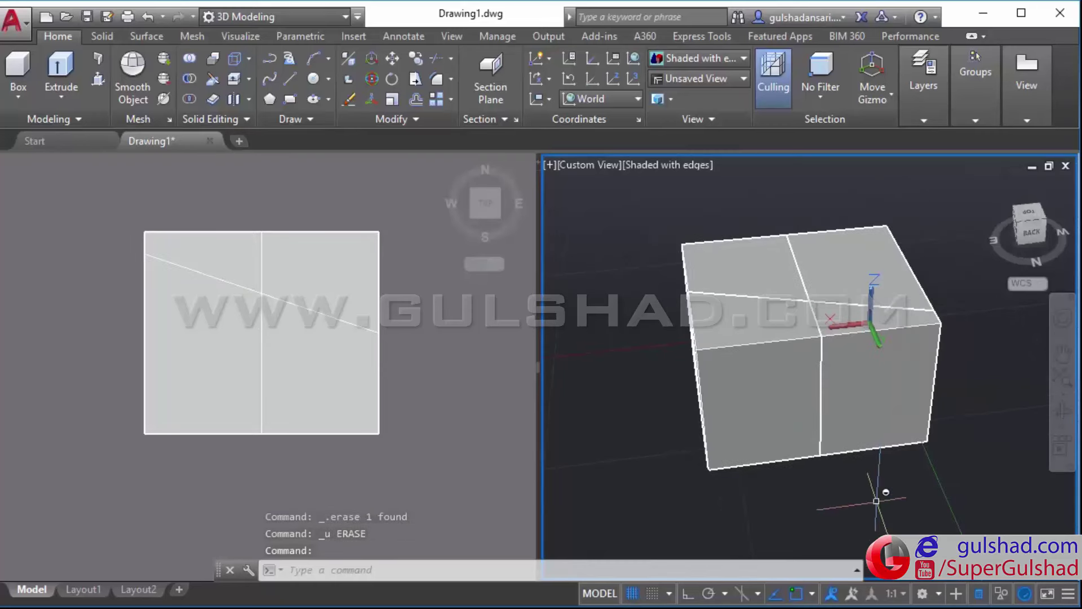